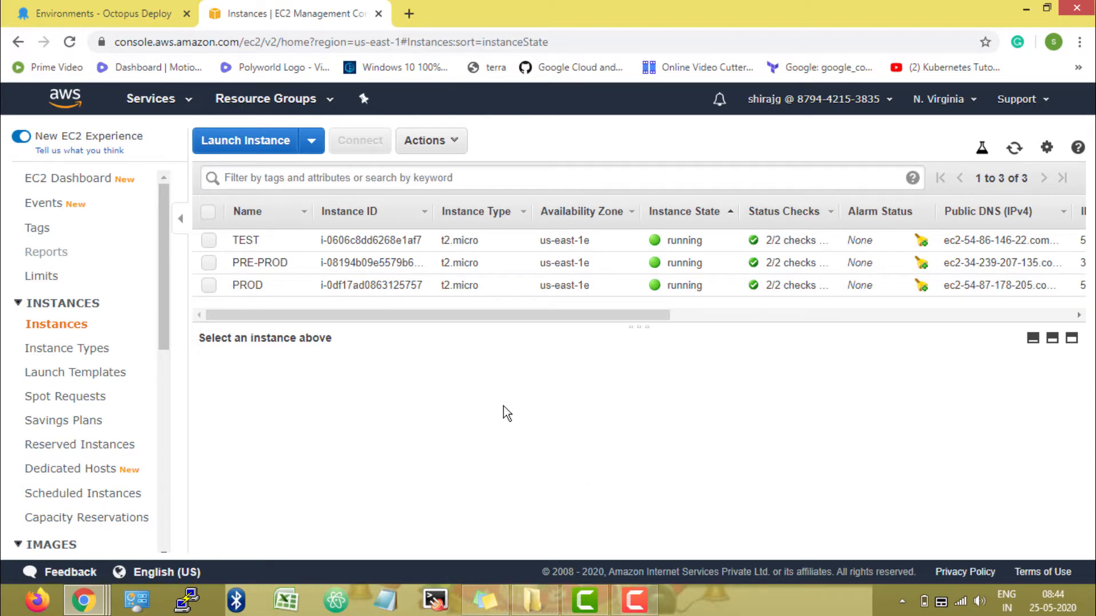
Switch to Octopus Deploy and start adding a deployment target to the Test environment.
click(146, 18)
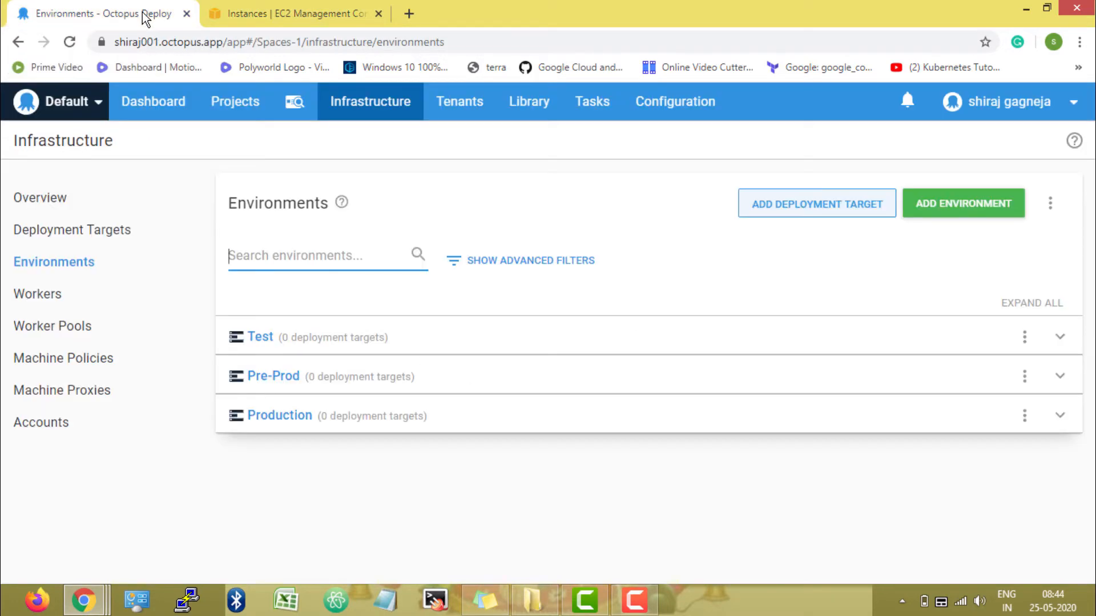
click(99, 269)
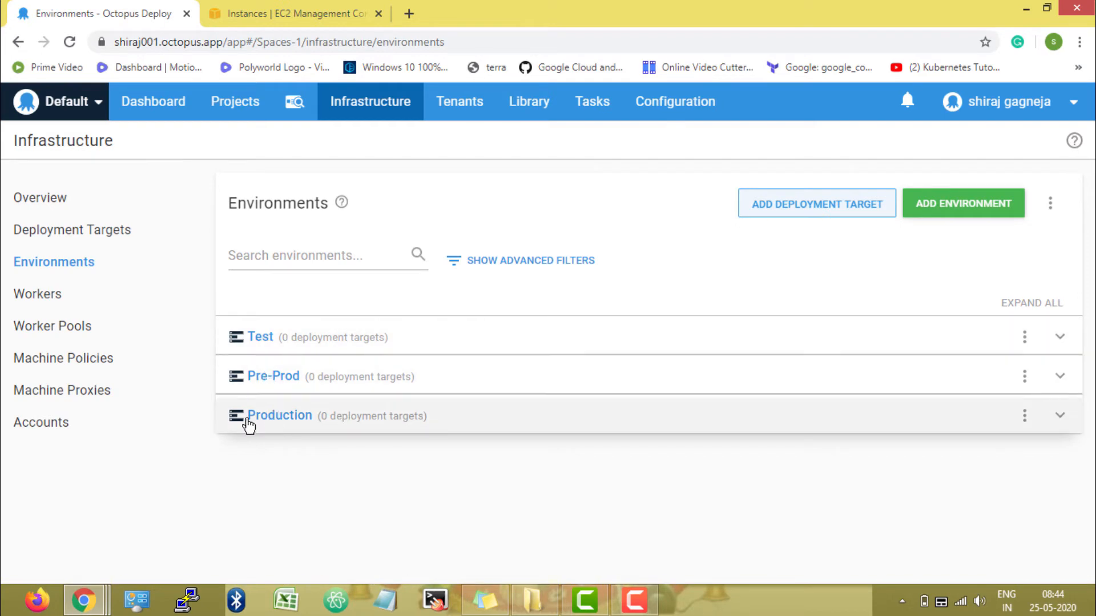
click(384, 348)
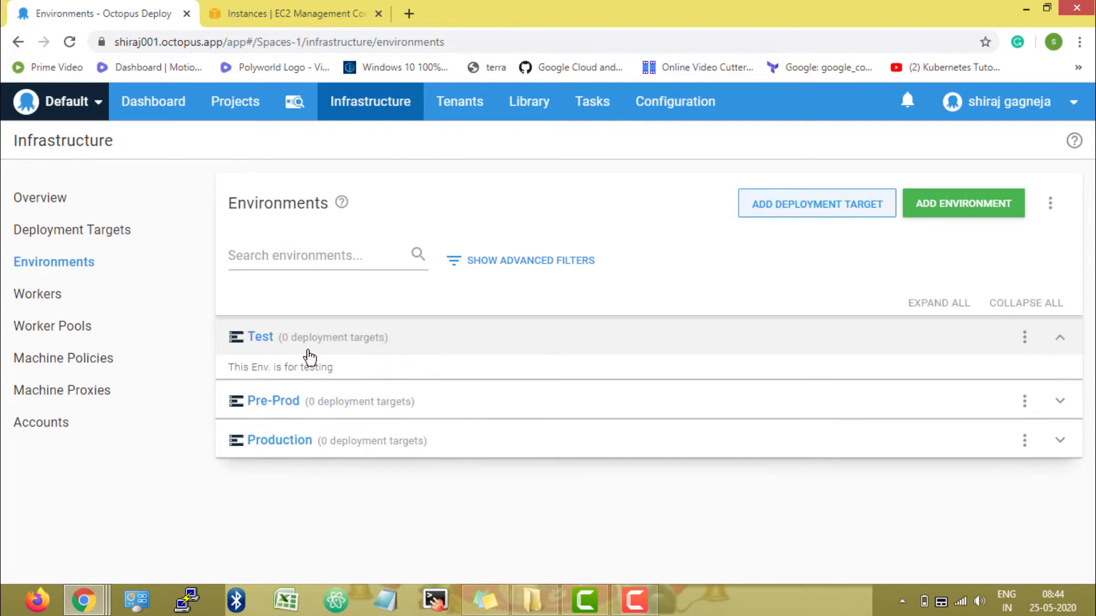
click(1025, 338)
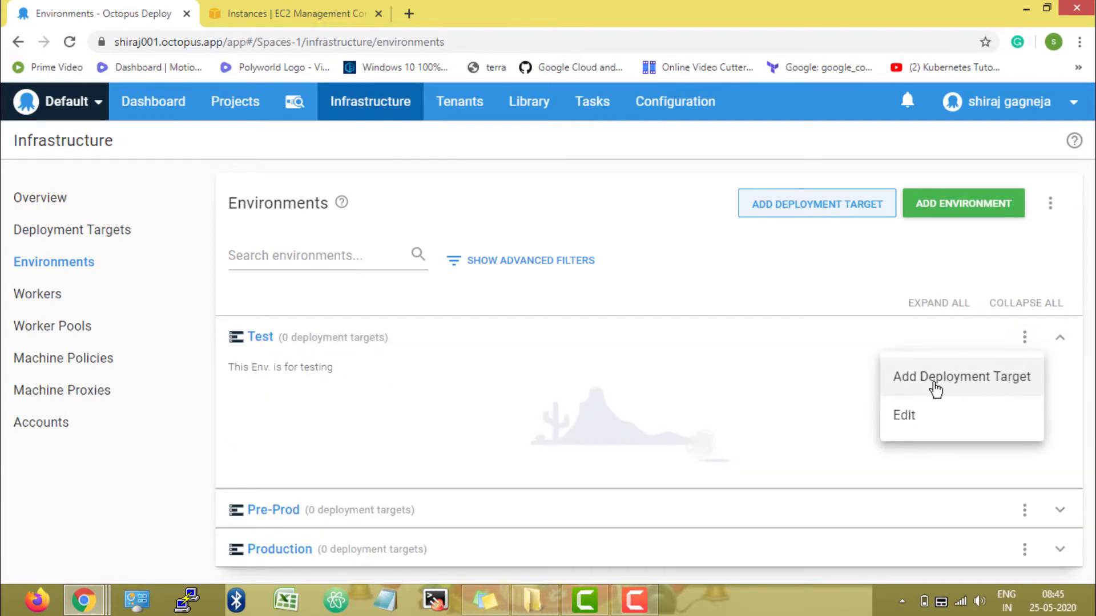
click(1014, 390)
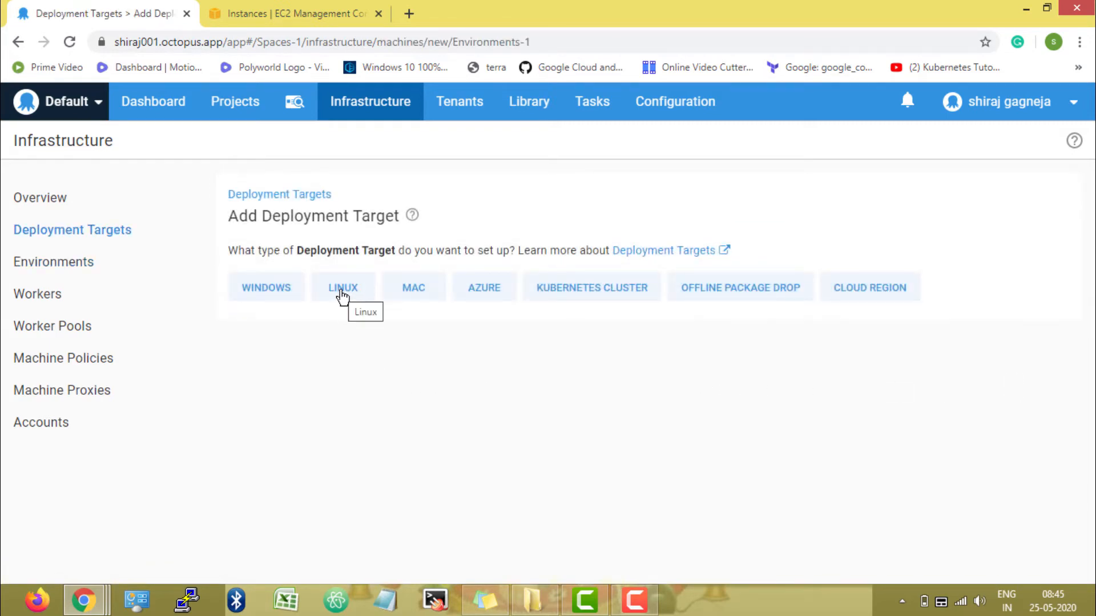
Choose Linux as the deployment target type and add an SSH Connection.
click(268, 15)
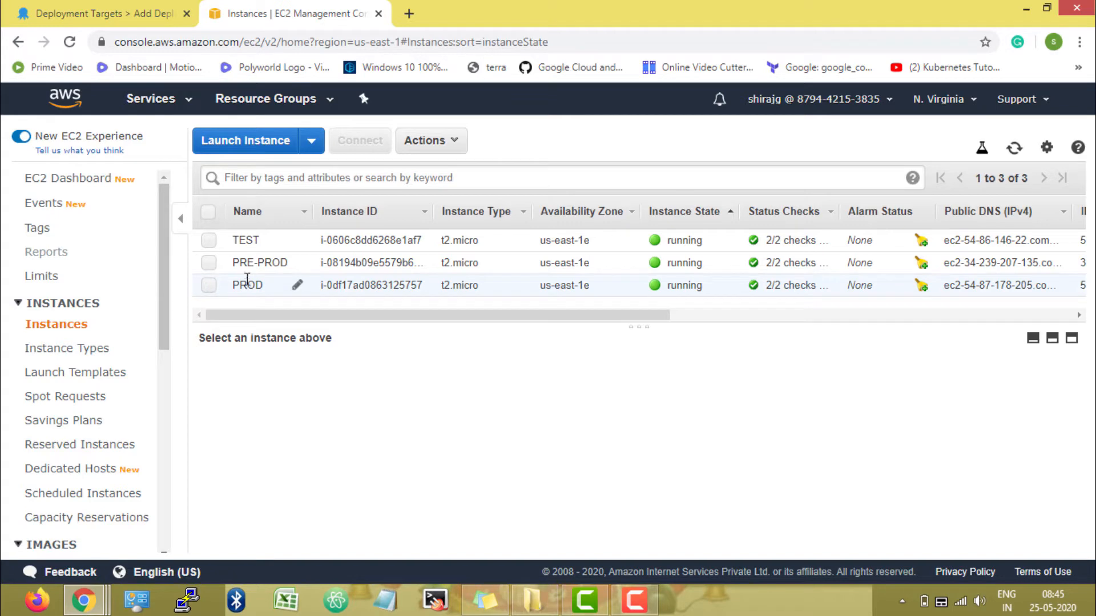
click(149, 12)
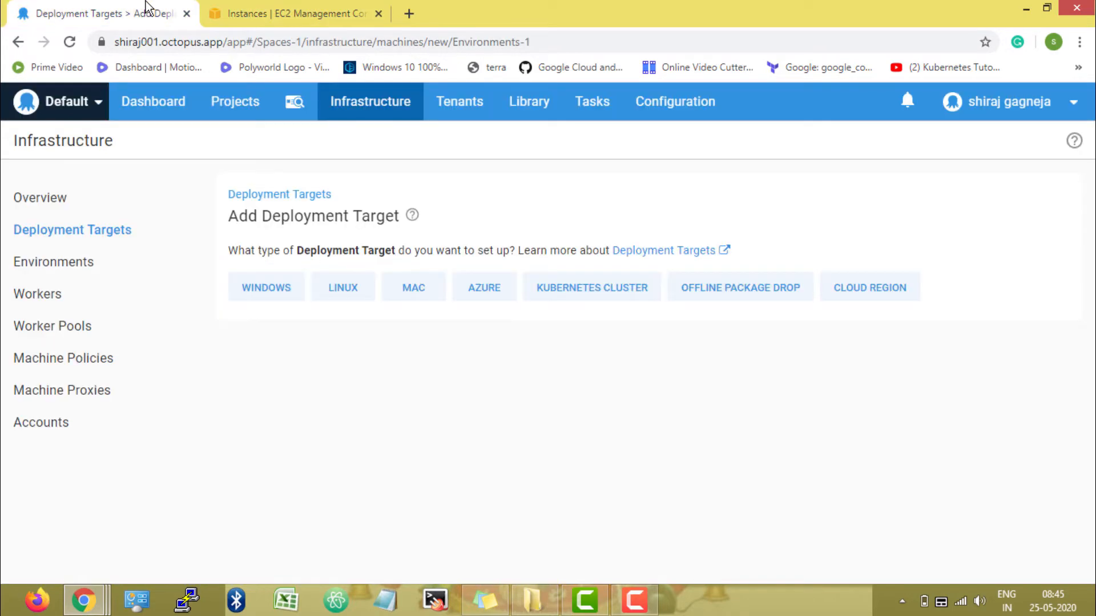
click(351, 288)
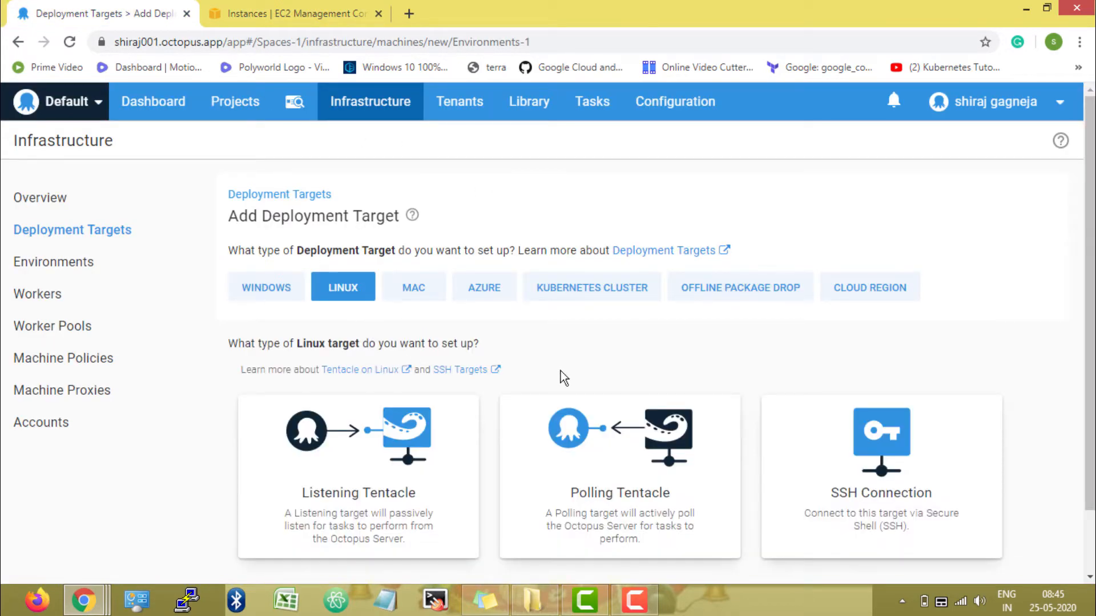
mouse_move(864, 439)
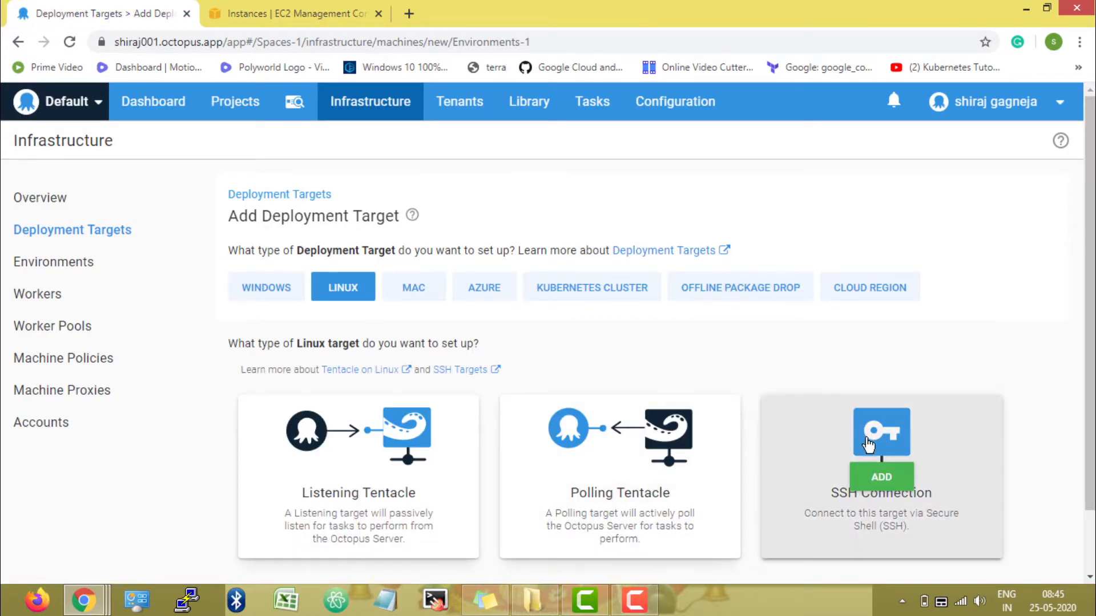
click(882, 477)
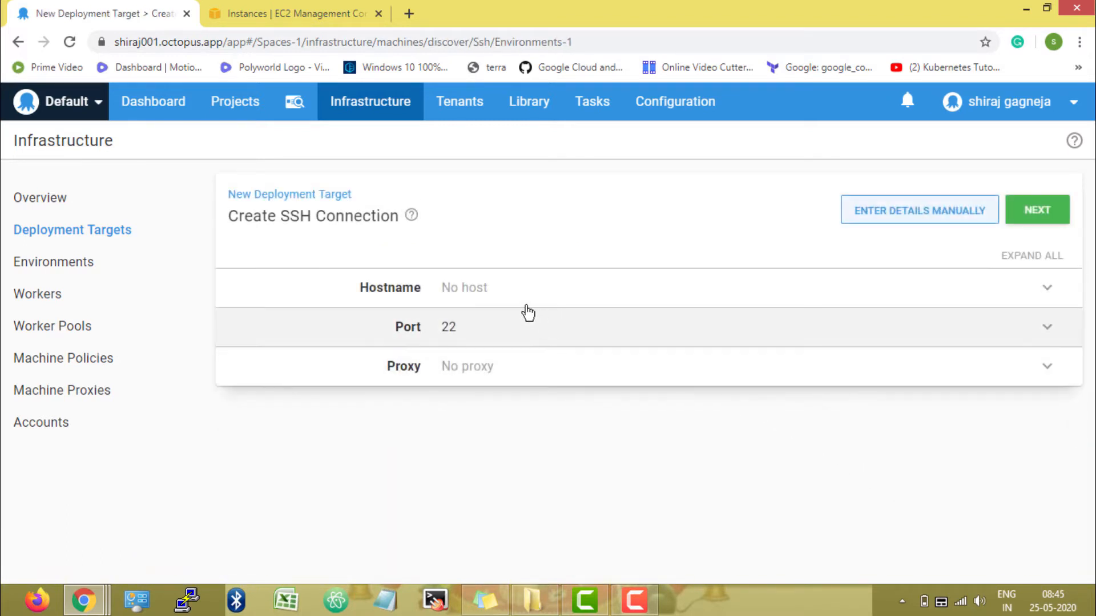
Open the SSH connection's hostname for editing and copy the TEST instance's IPv4 public IP from the AWS EC2 console.
click(505, 294)
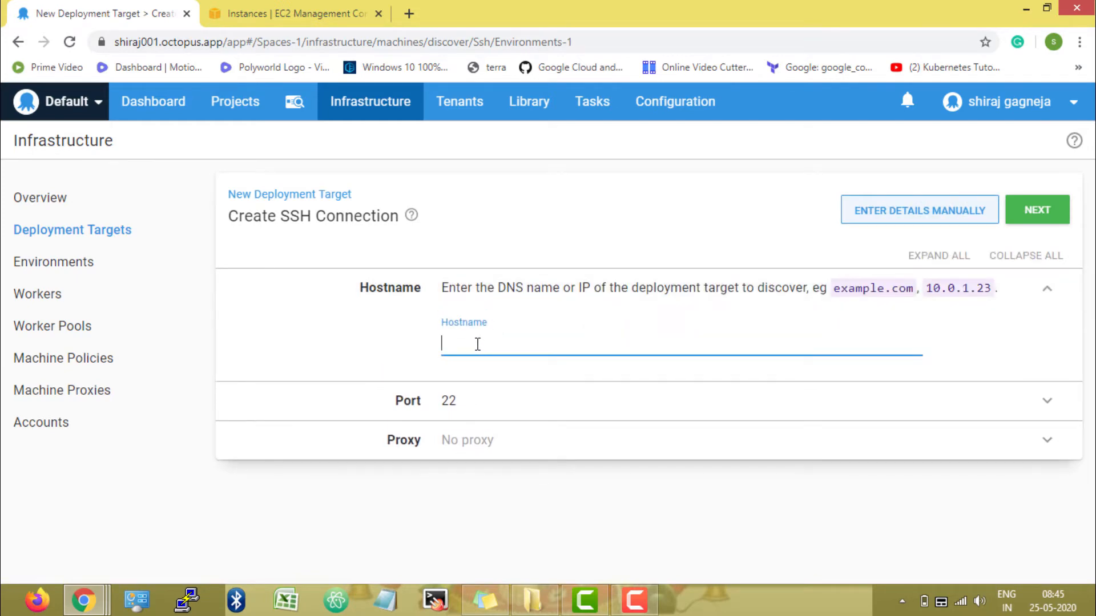
click(294, 12)
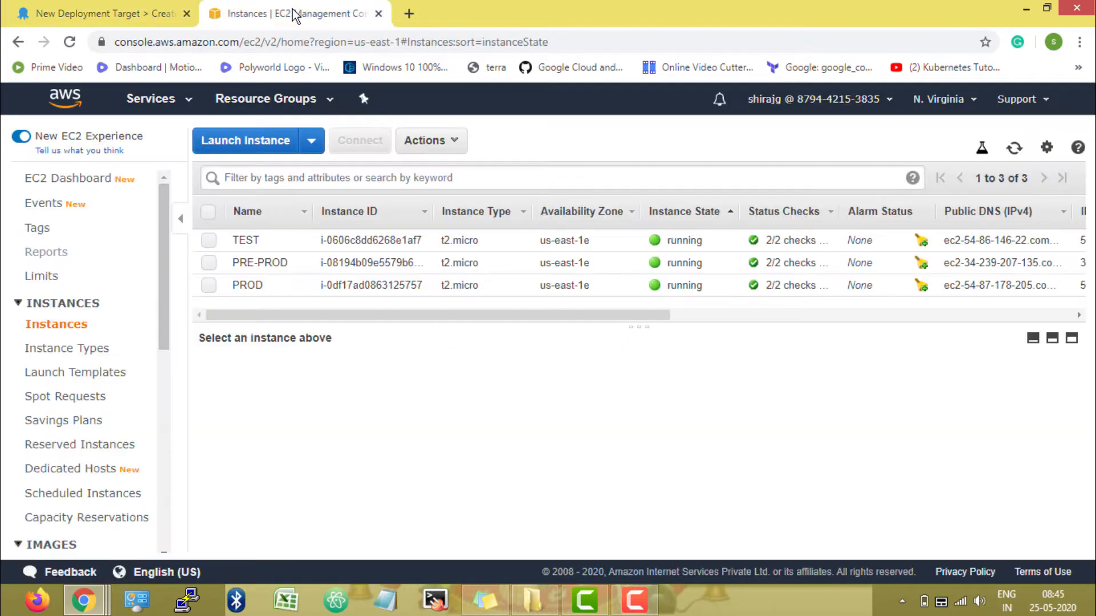
click(209, 242)
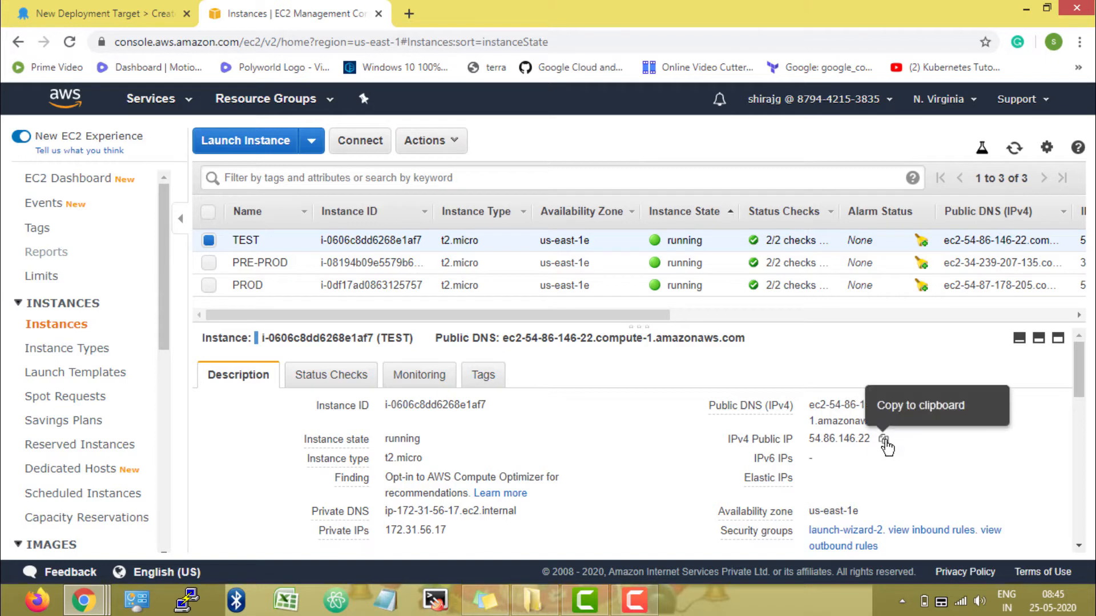
click(884, 443)
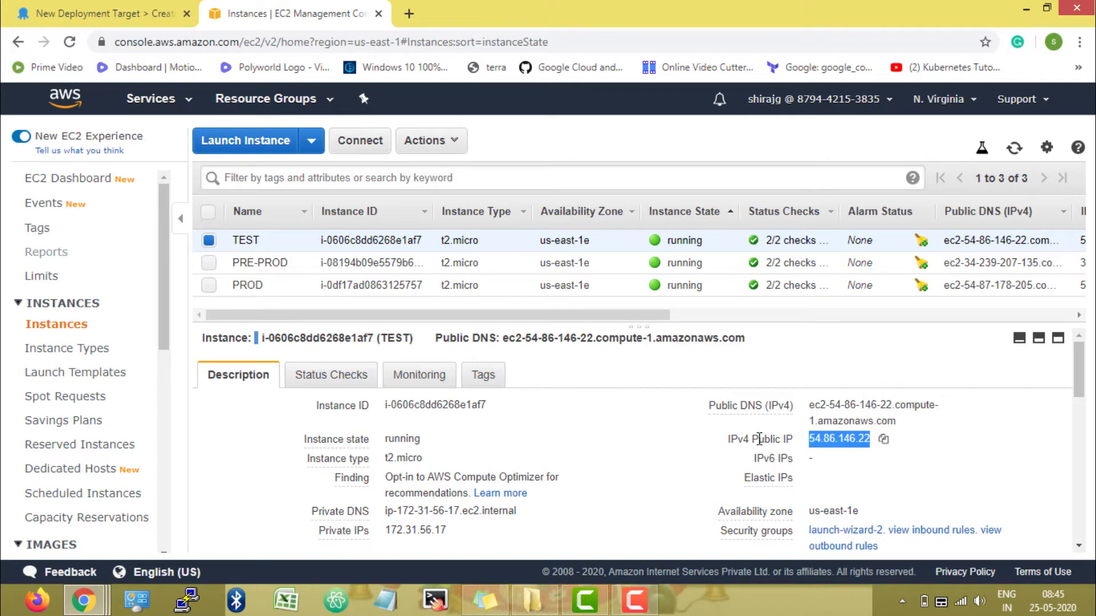
click(347, 532)
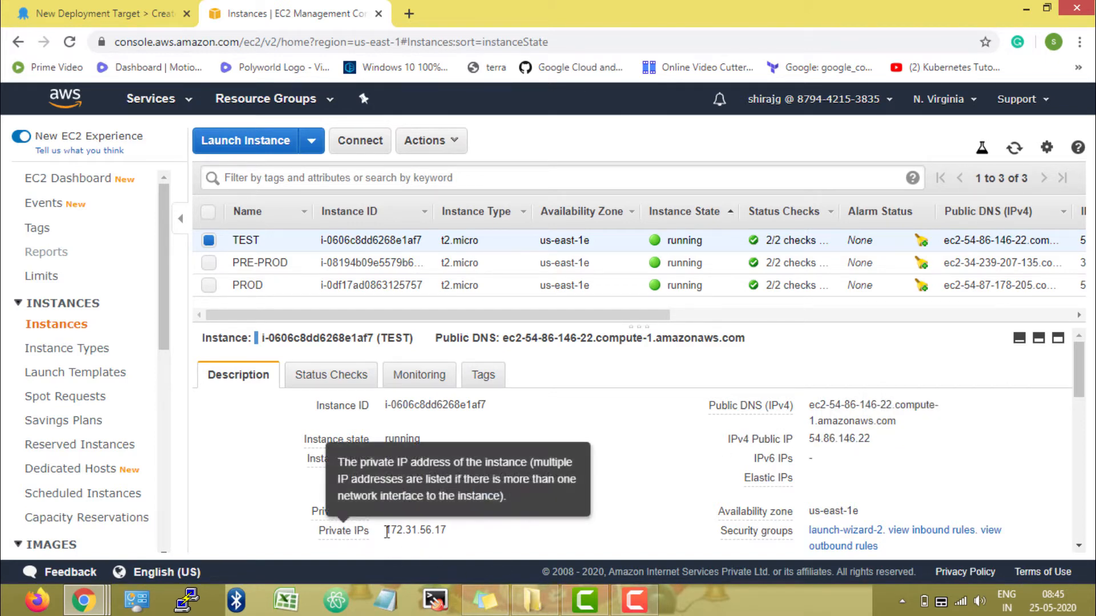
click(884, 439)
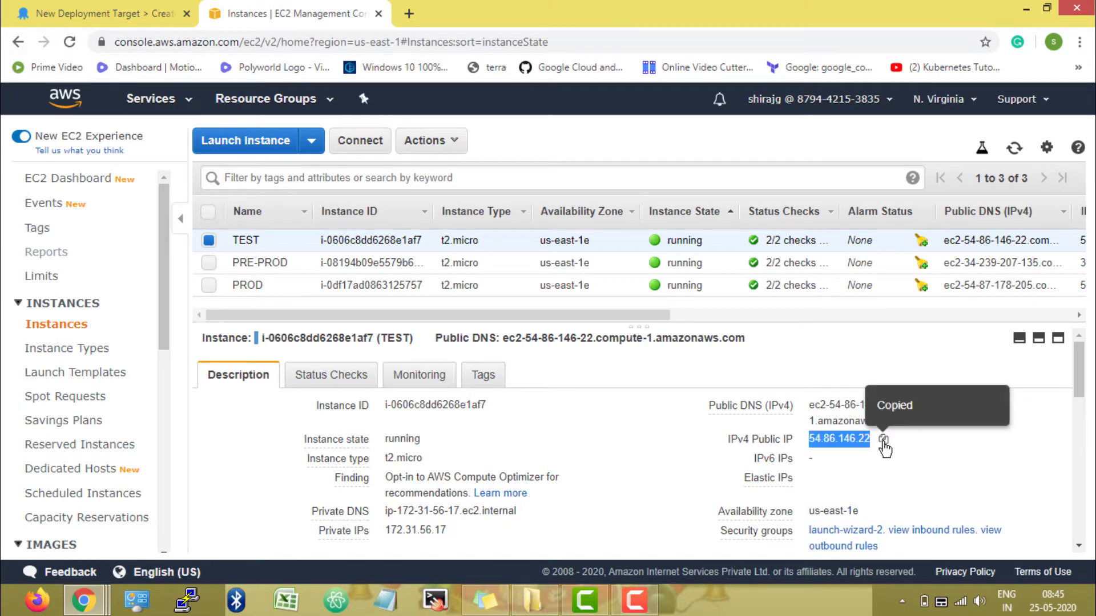
Back in Octopus Deploy, enter 54.86.146.22 as the hostname, keep port 22, and continue to the connection details.
click(120, 13)
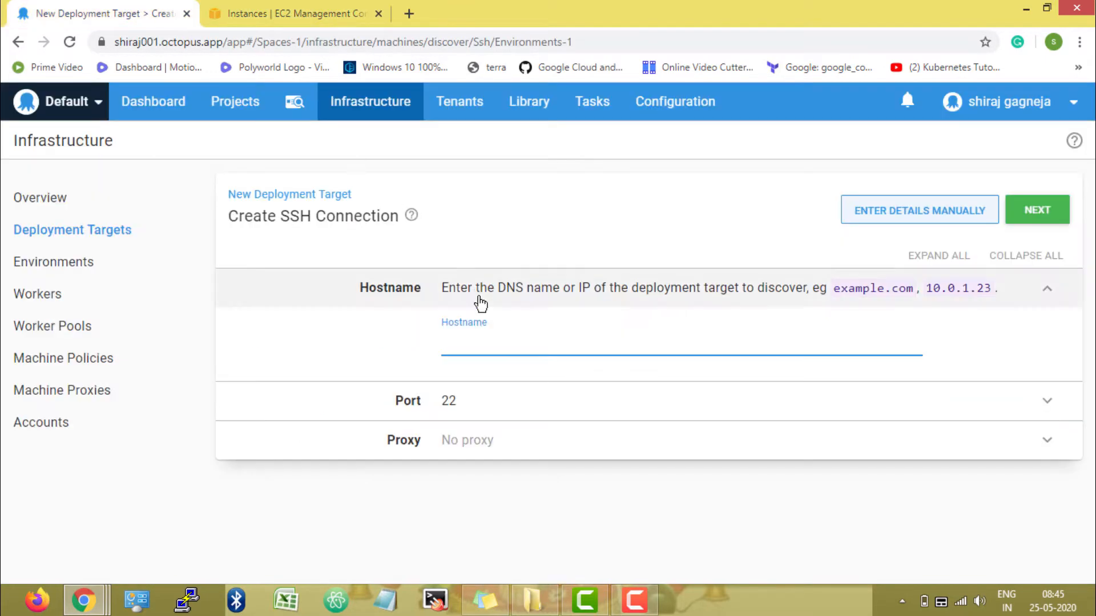
key(ctrl+v)
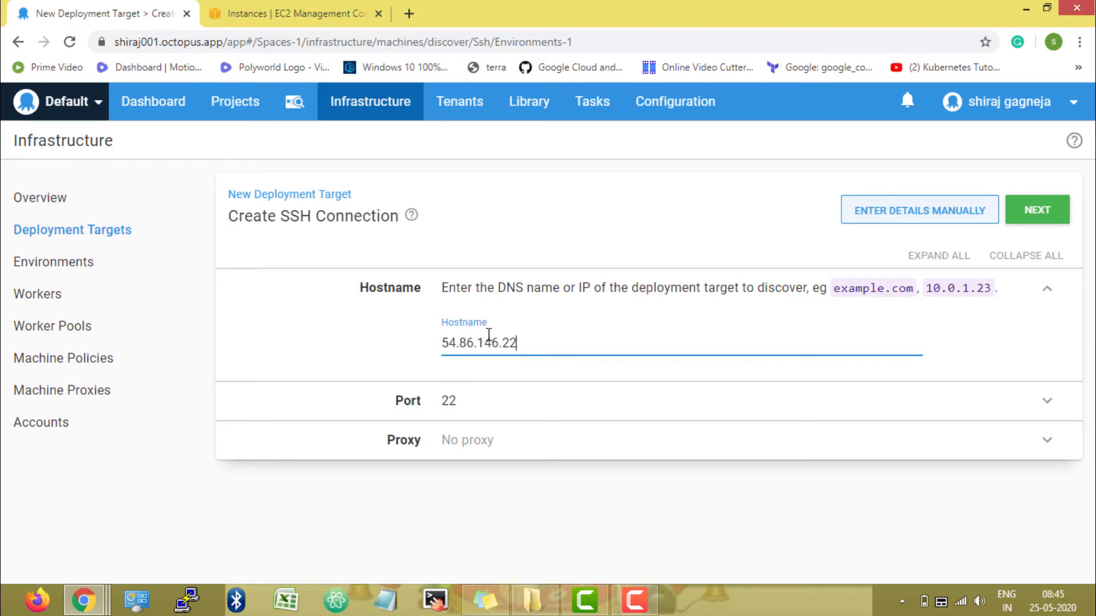
click(479, 414)
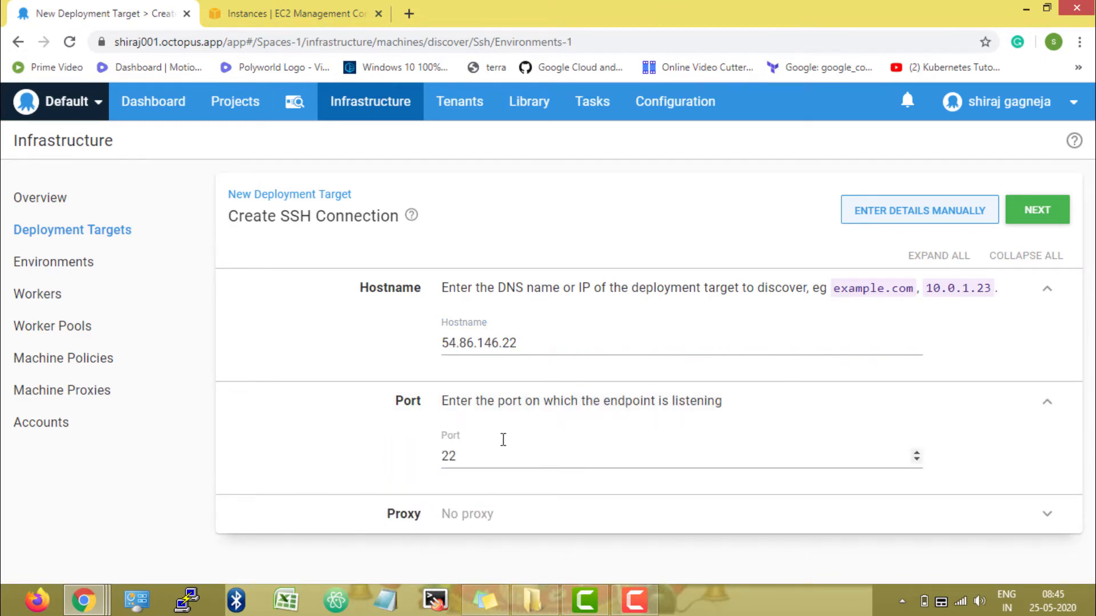
click(1052, 222)
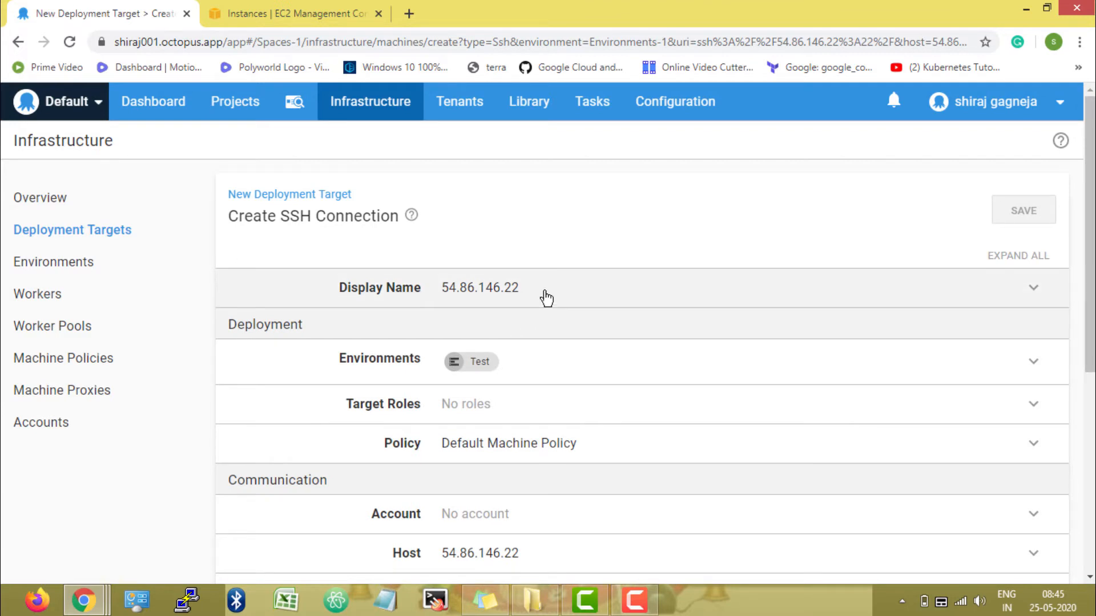
Set the SSH connection's display name to TEST DEPLOYMENT TARGET.
scroll(546, 297, down, 6)
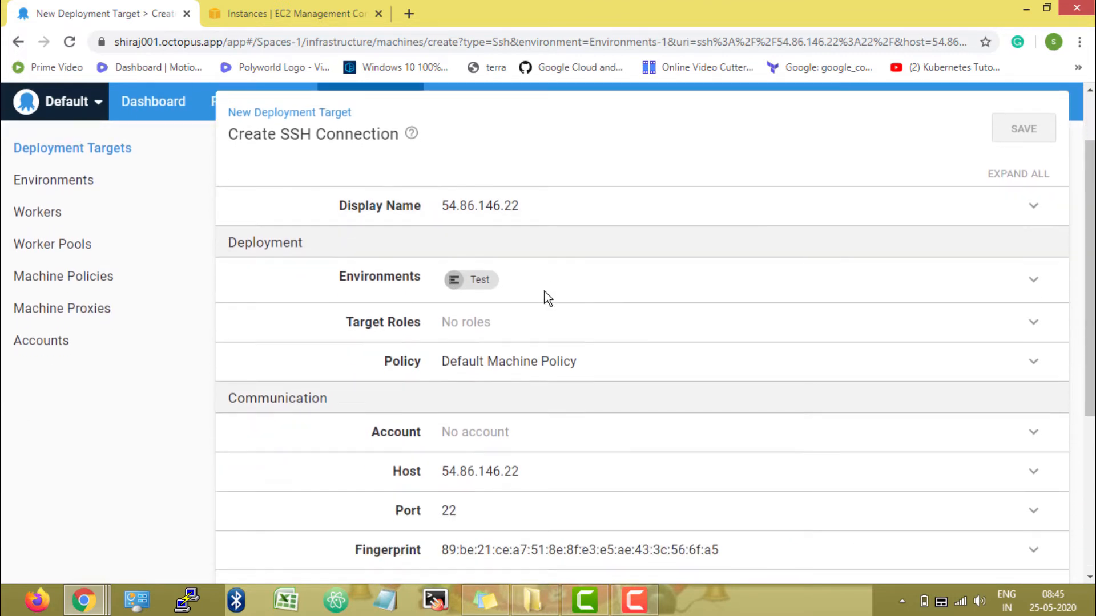
scroll(546, 297, up, 6)
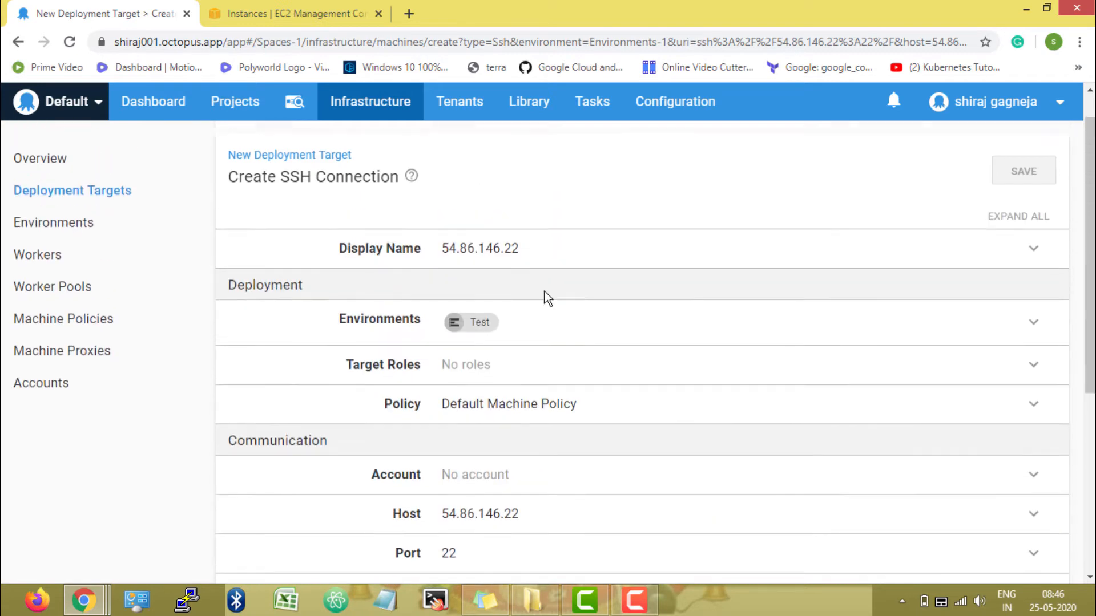
click(512, 297)
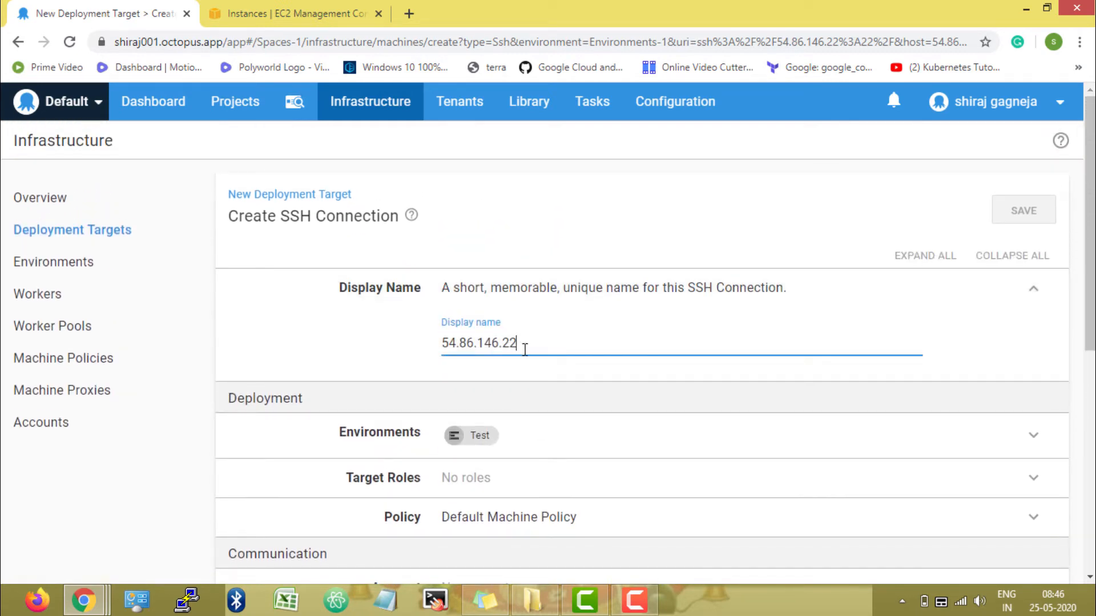
drag(524, 349, 444, 342)
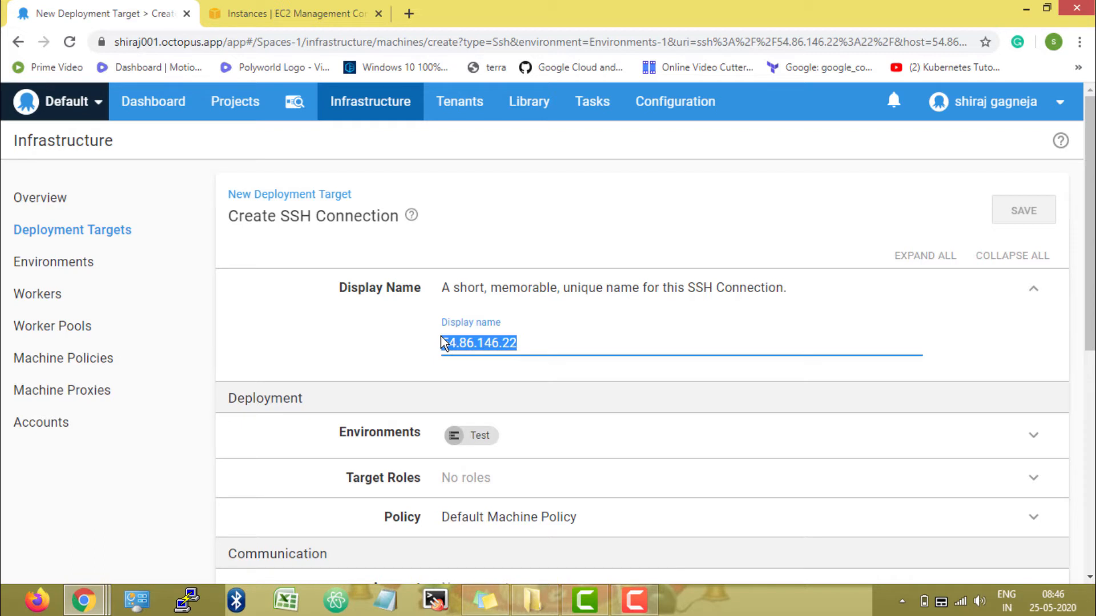
key(BackSpace)
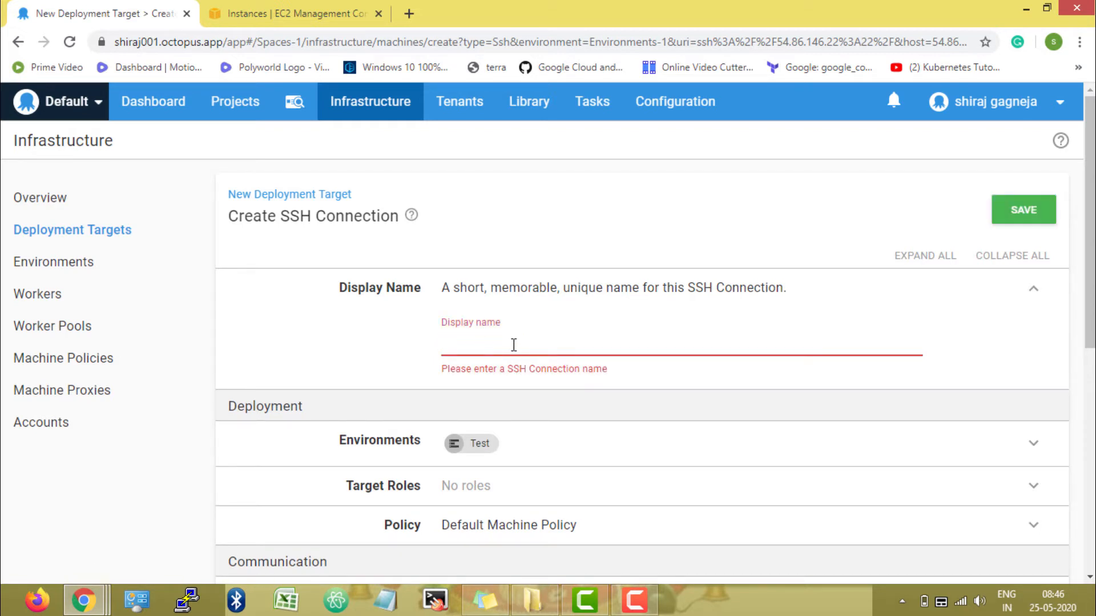
text(TEST )
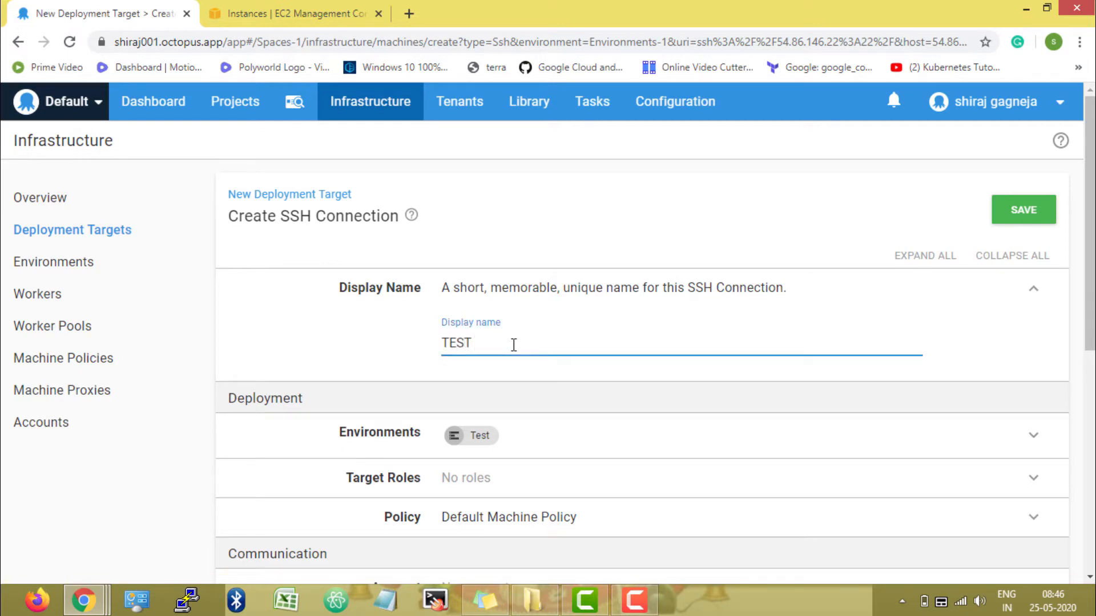
text(DEPLOYMENT TARG)
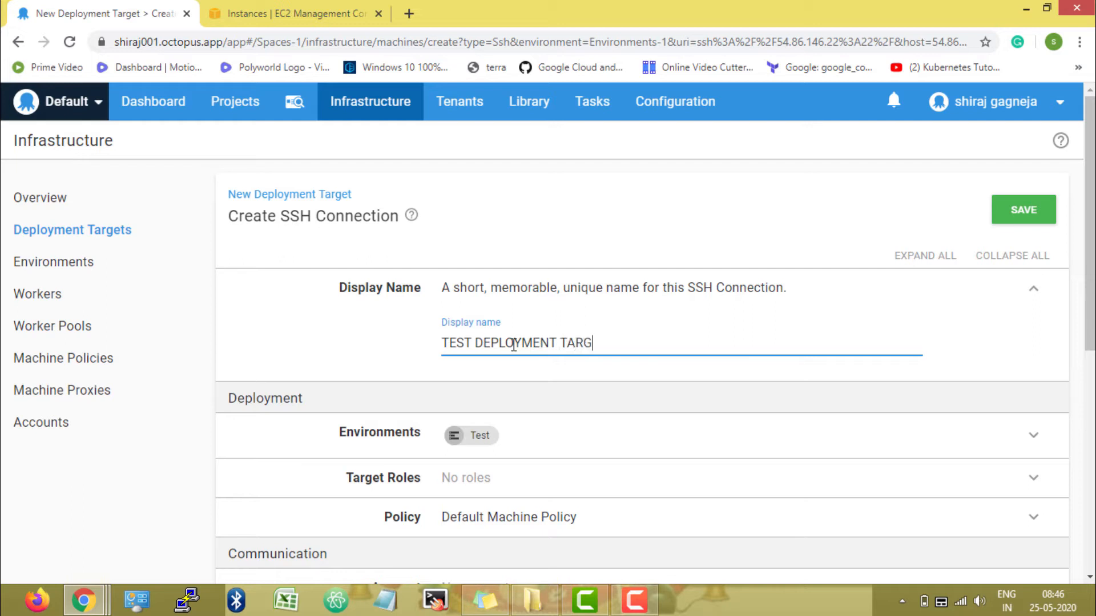
text(ET)
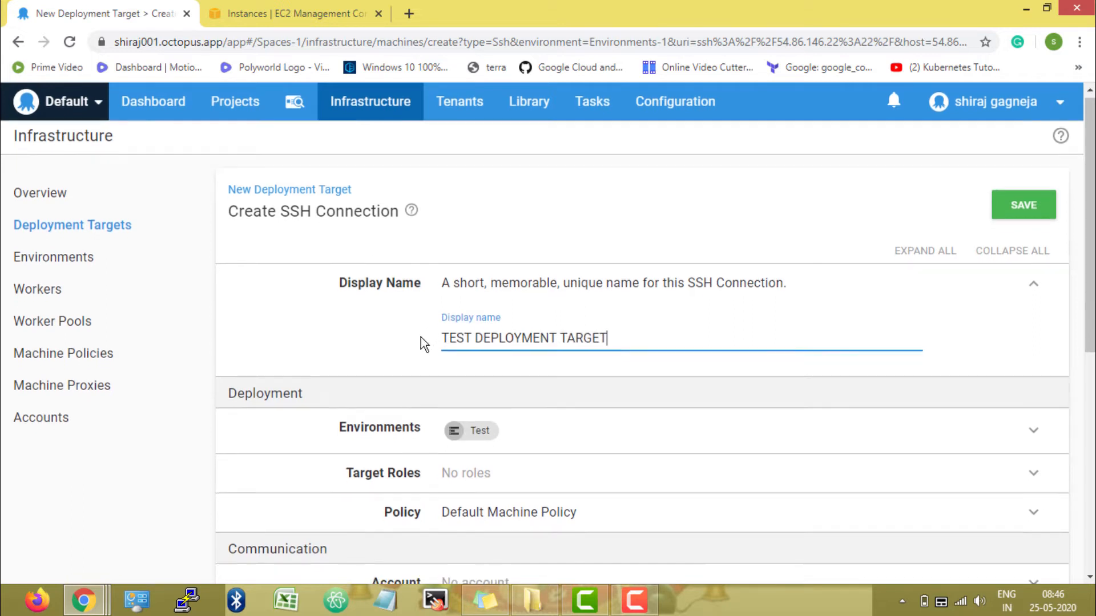
Expand the environment selection for review and add a new target role named WEB to the deployment target.
scroll(422, 344, down, 1)
click(422, 356)
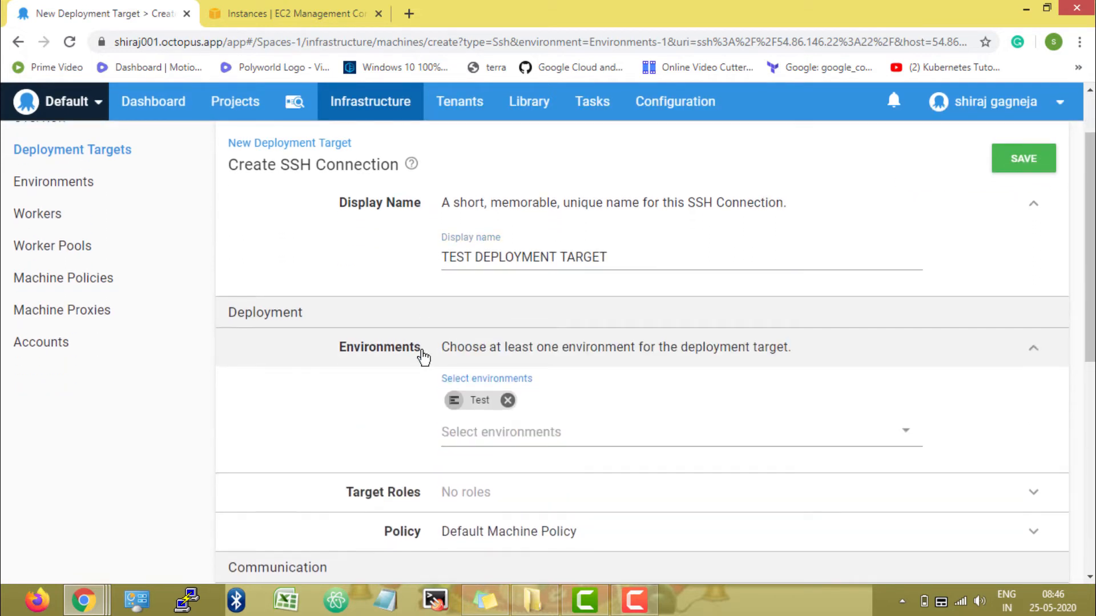
scroll(396, 259, up, 2)
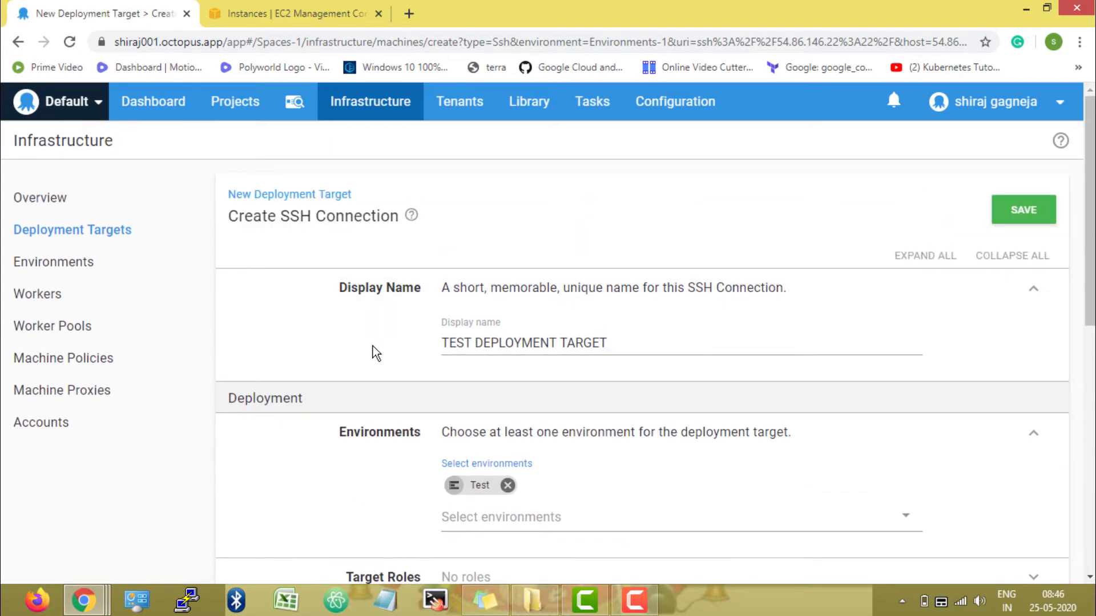
scroll(372, 350, down, 1)
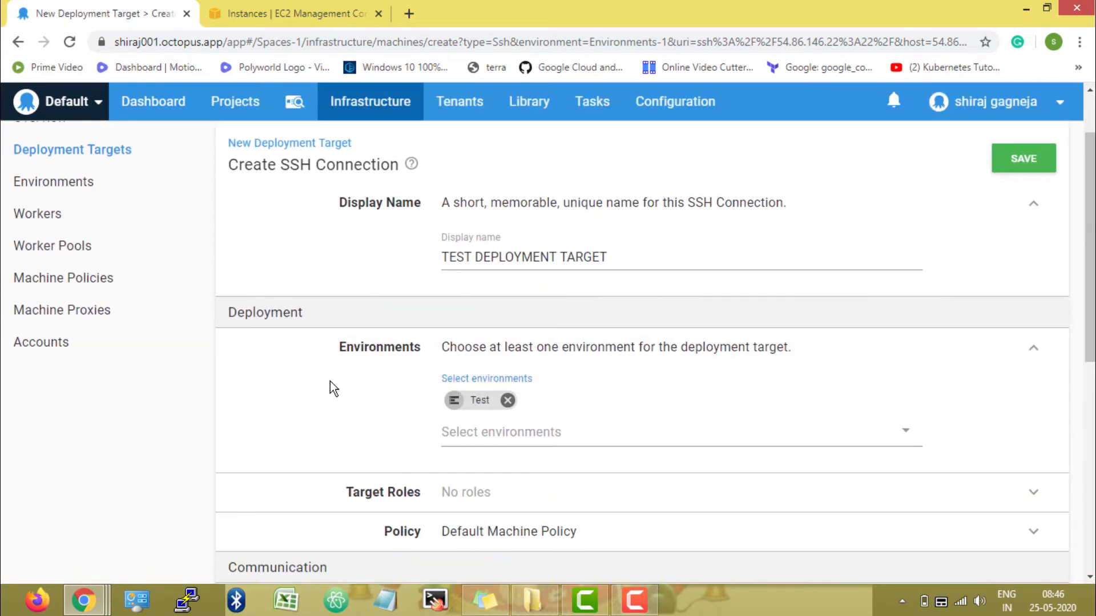
scroll(331, 381, down, 2)
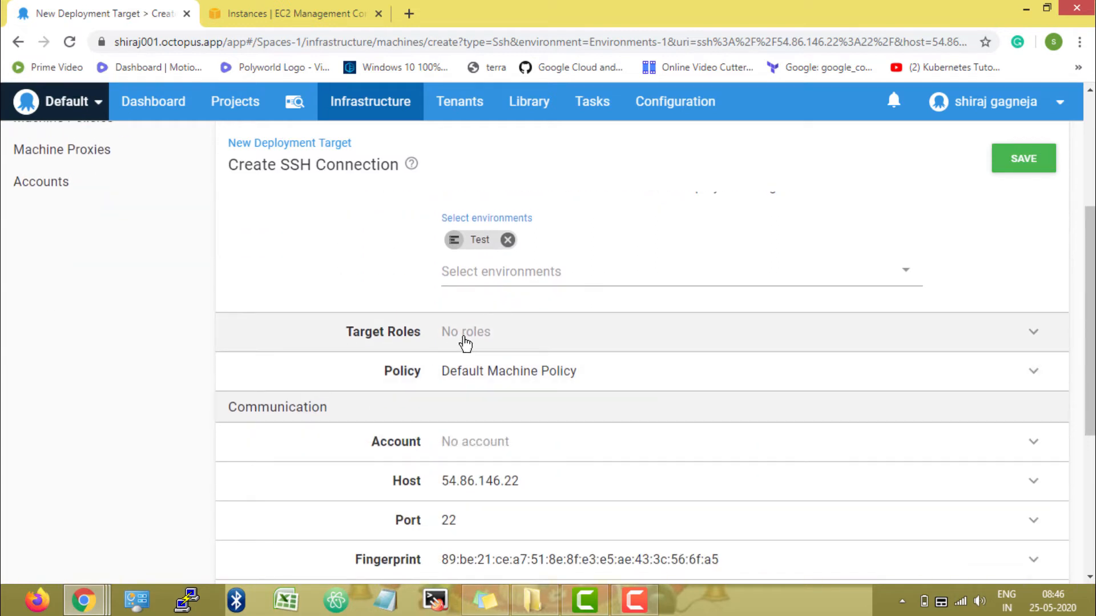
click(465, 343)
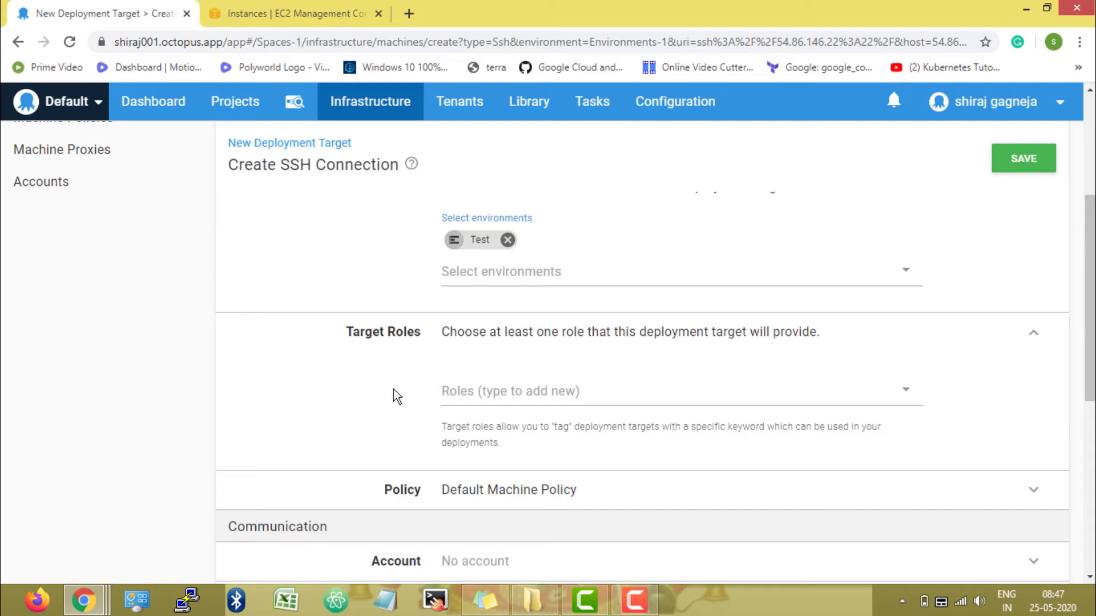
click(485, 392)
text(WEB)
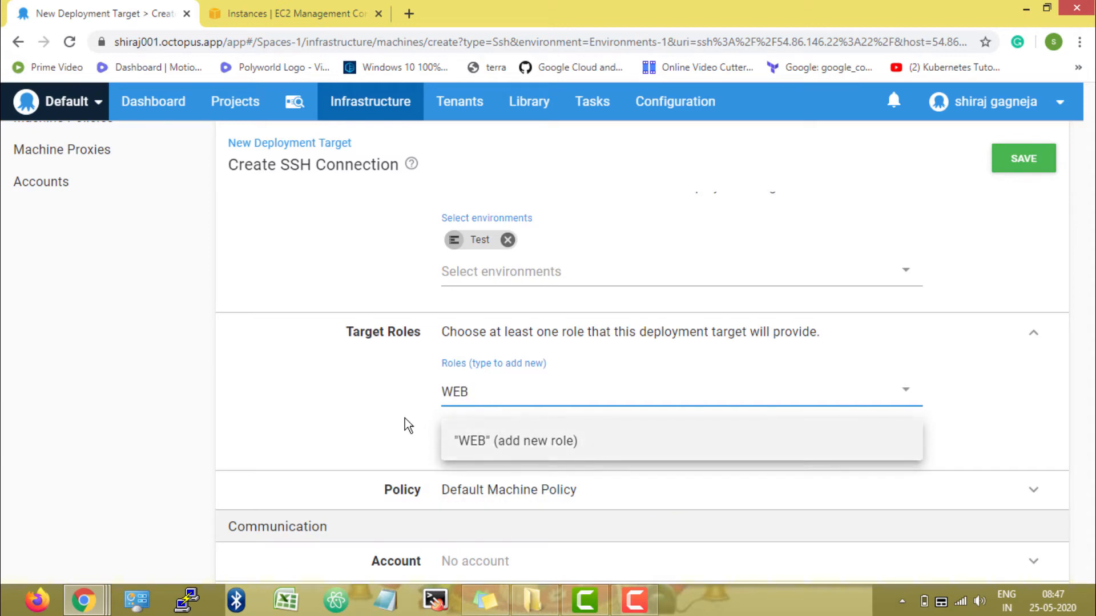
key(Return)
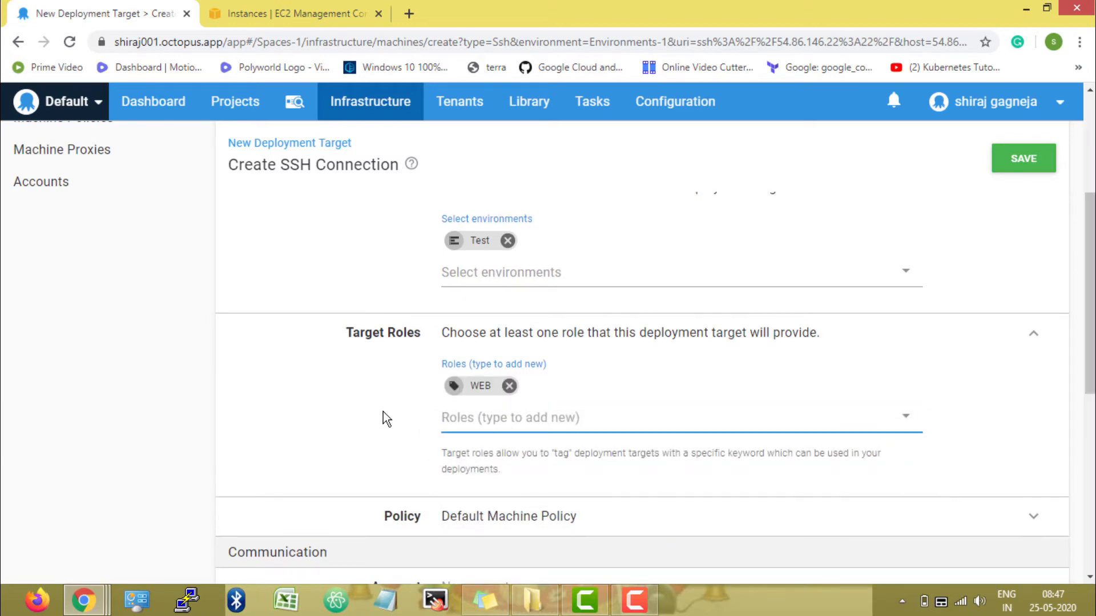
Expand the SSH connection's account setting, switch to the AWS EC2 console and check the TEST instance's key pair name.
scroll(383, 412, down, 2)
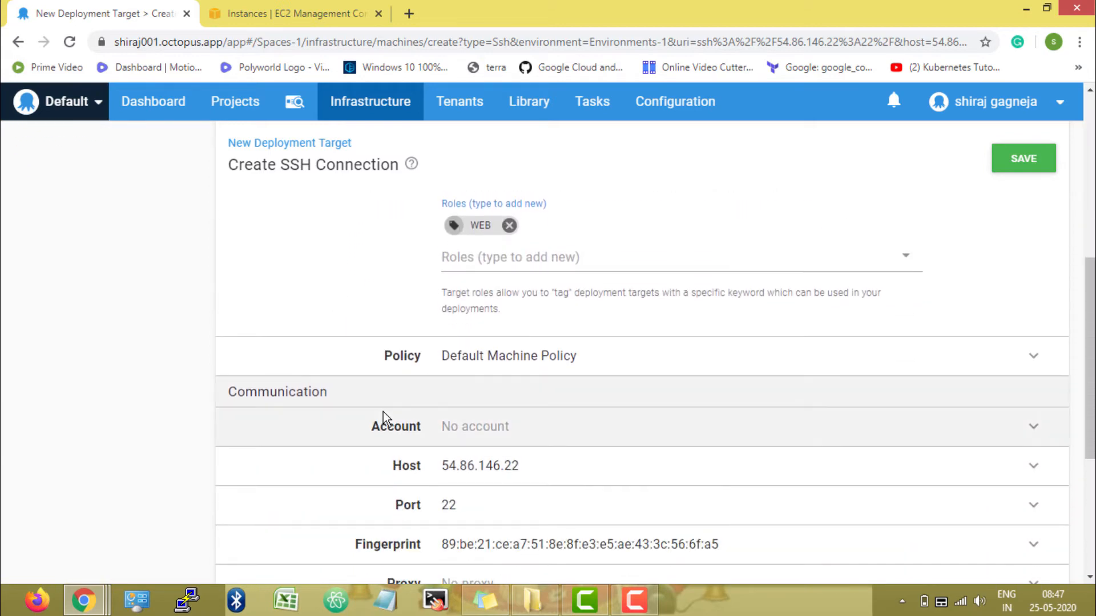
click(450, 426)
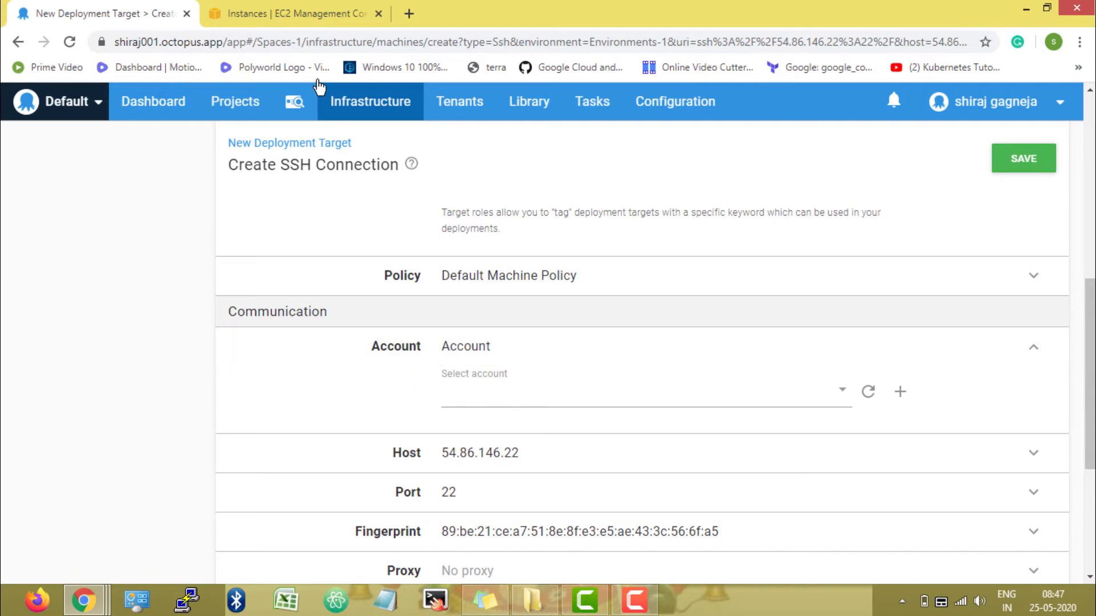
click(294, 14)
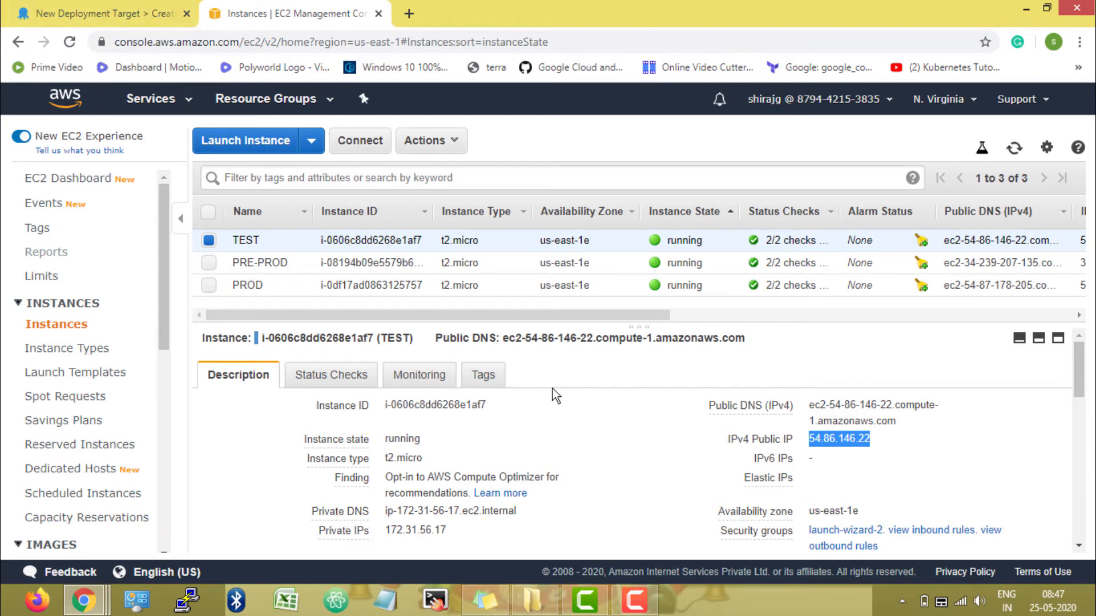
scroll(581, 439, down, 3)
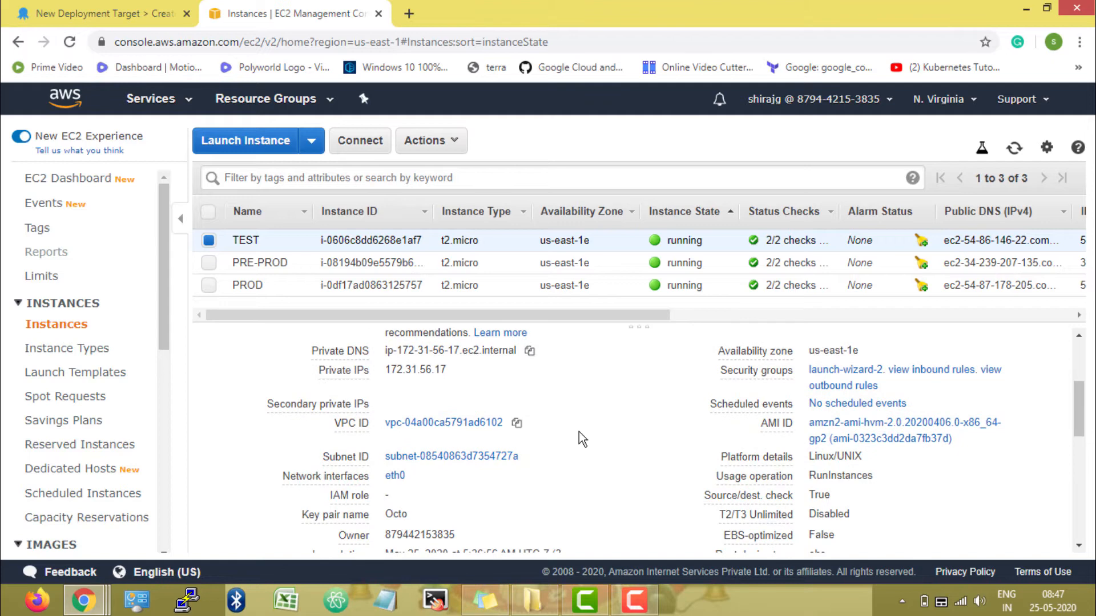
scroll(581, 440, down, 2)
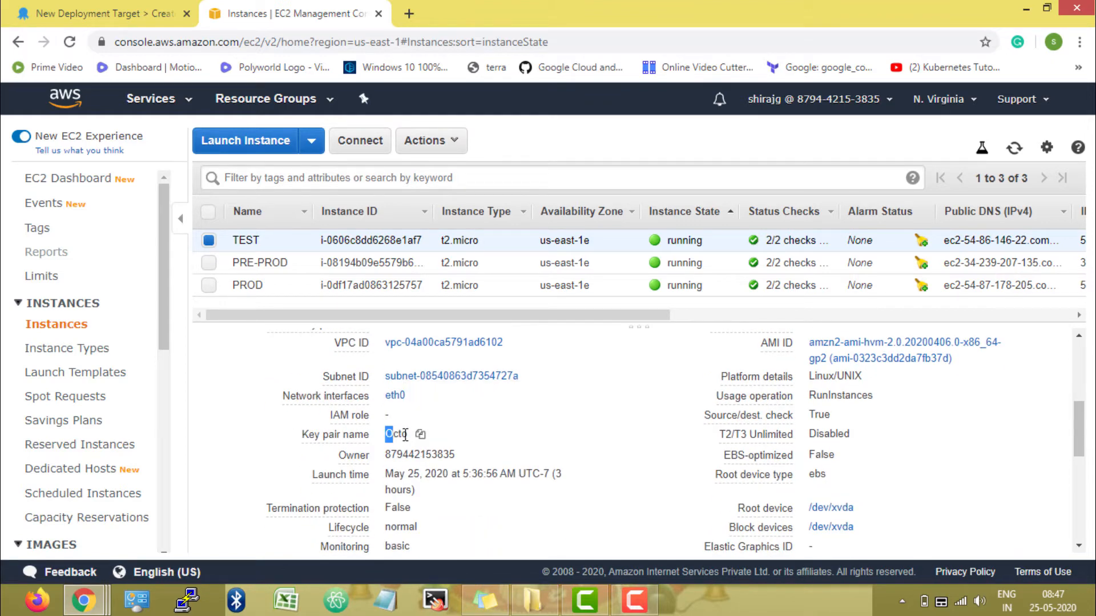
double_click(389, 435)
click(521, 445)
Back in Octopus Deploy's SSH connection form, start adding a new account of the SSH Key Pair type.
click(171, 13)
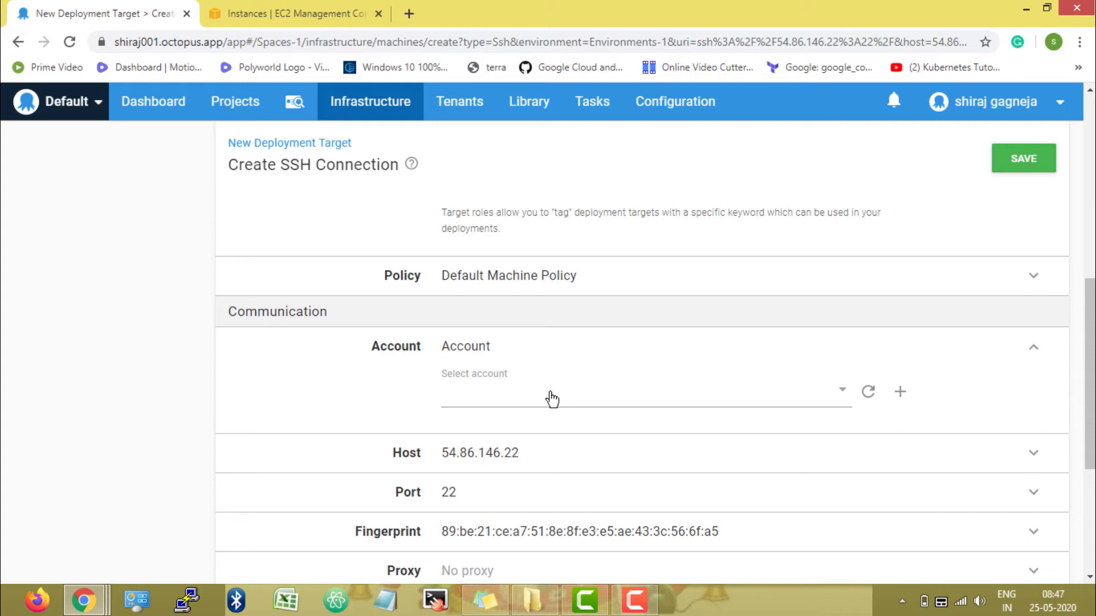
click(900, 393)
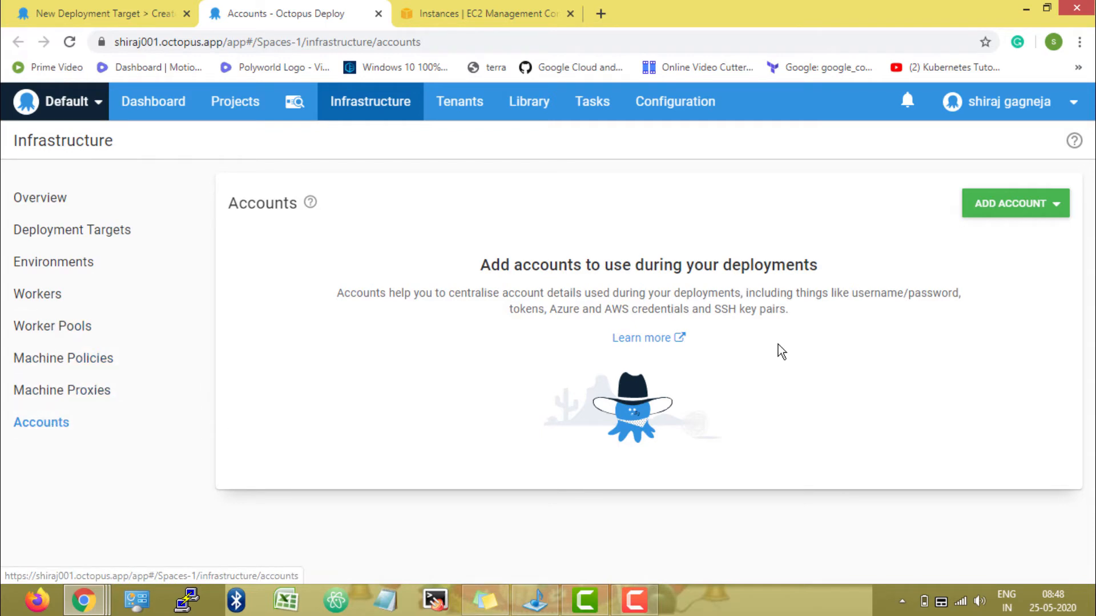
click(1009, 212)
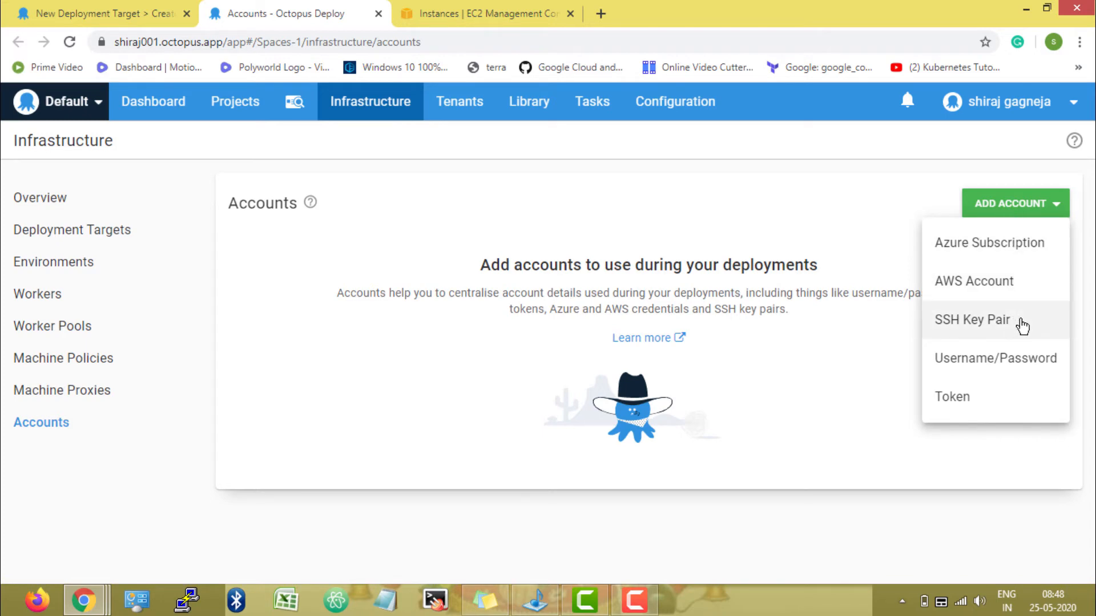
click(1021, 325)
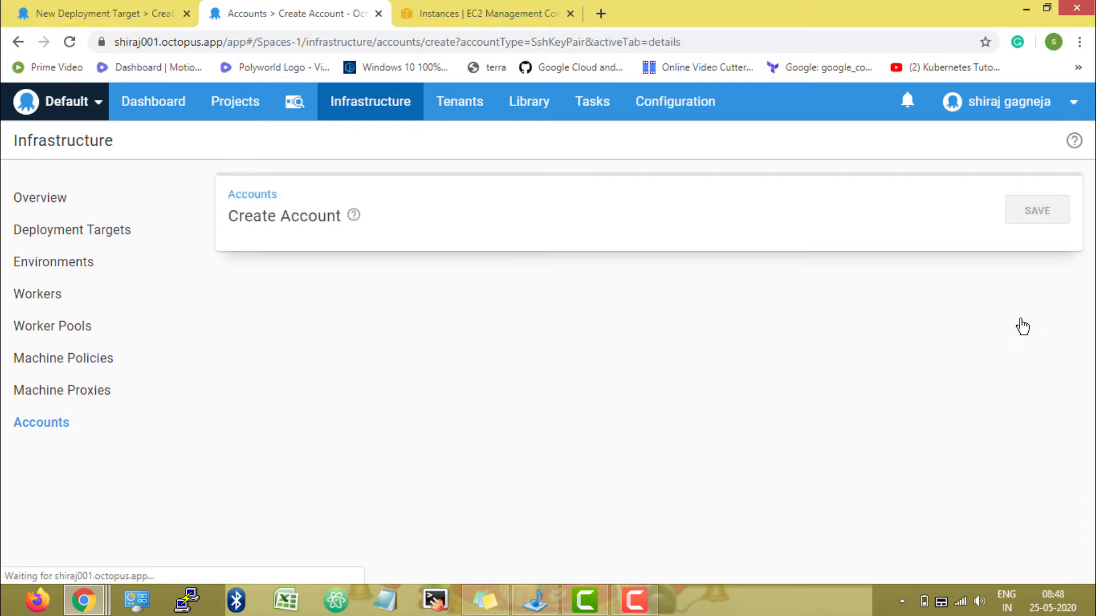
Name the new account OCTOPUS KEY and give it the description AWS KEY.
scroll(664, 262, down, 1)
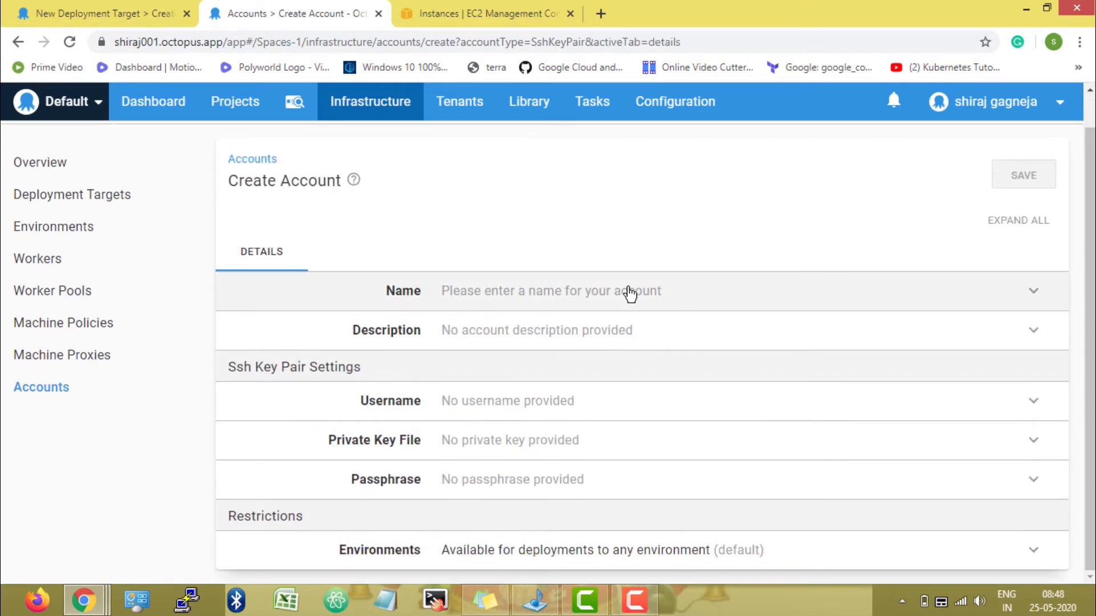
click(622, 296)
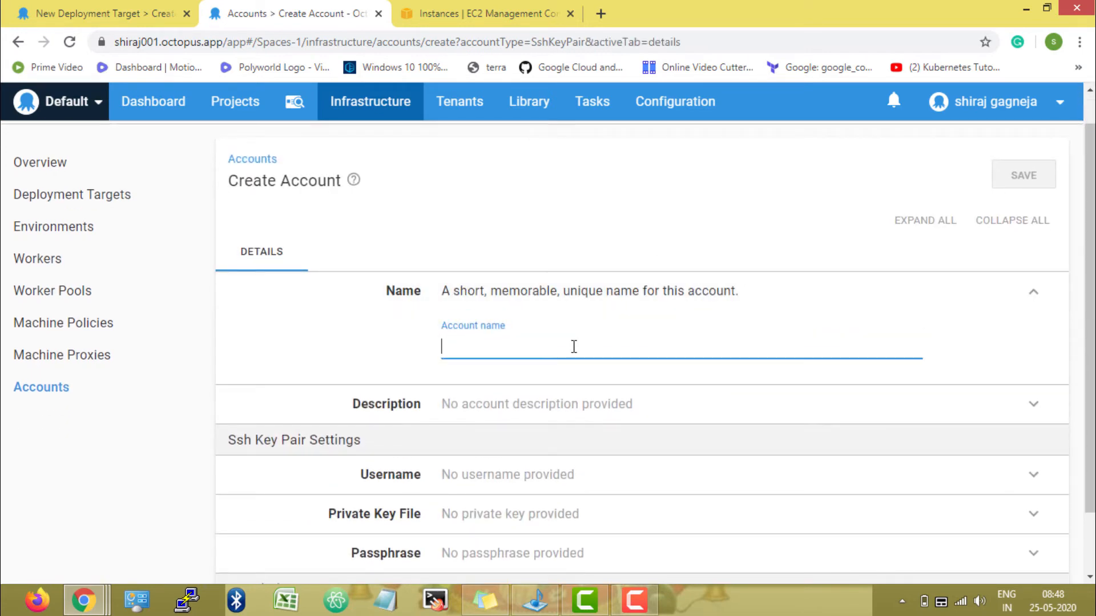
text(OCTOPUS KEY)
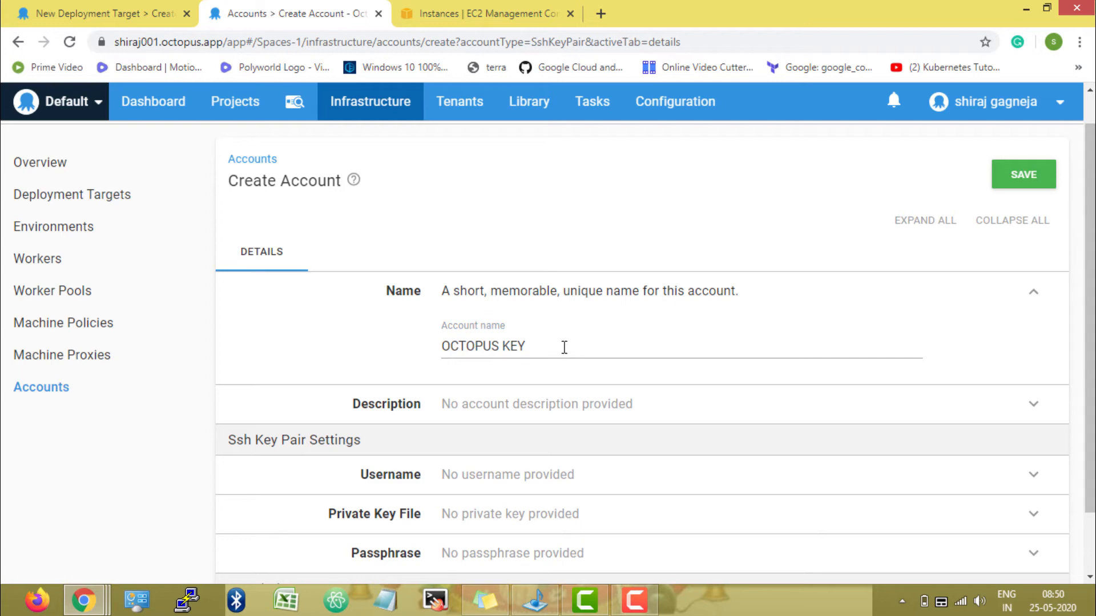
scroll(560, 347, down, 2)
click(575, 322)
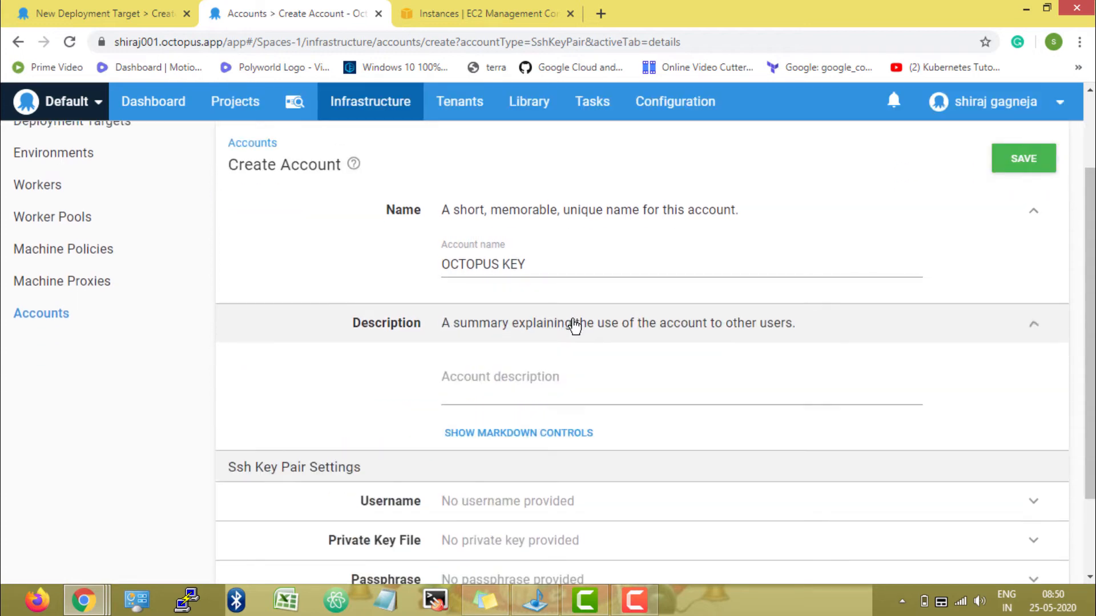
click(548, 378)
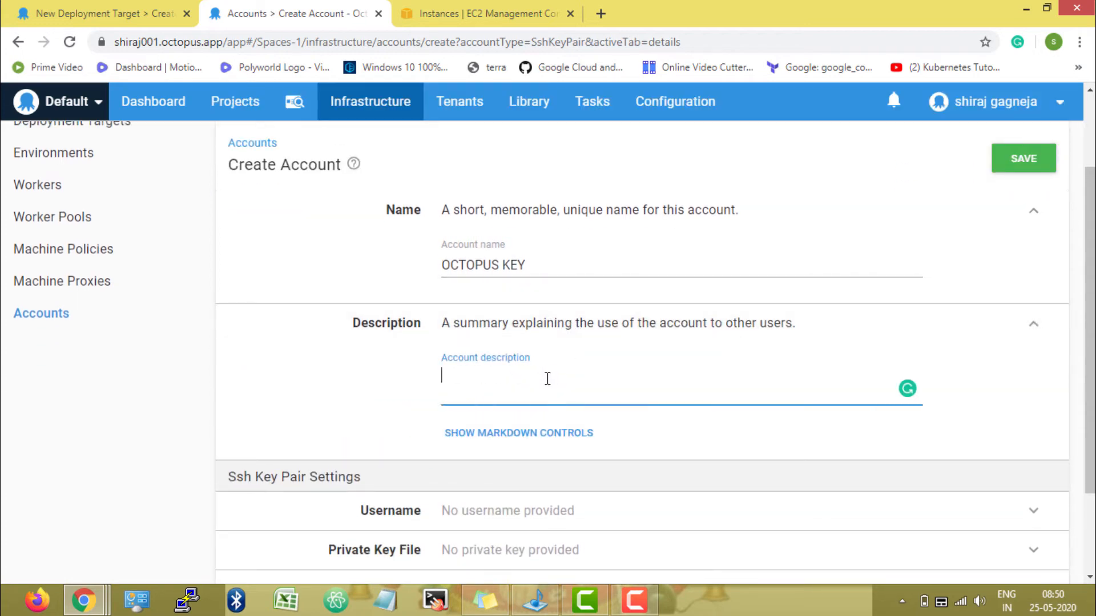
text(AWS KEY)
Set the SSH key pair's username to ec2-user.
scroll(337, 374, down, 1)
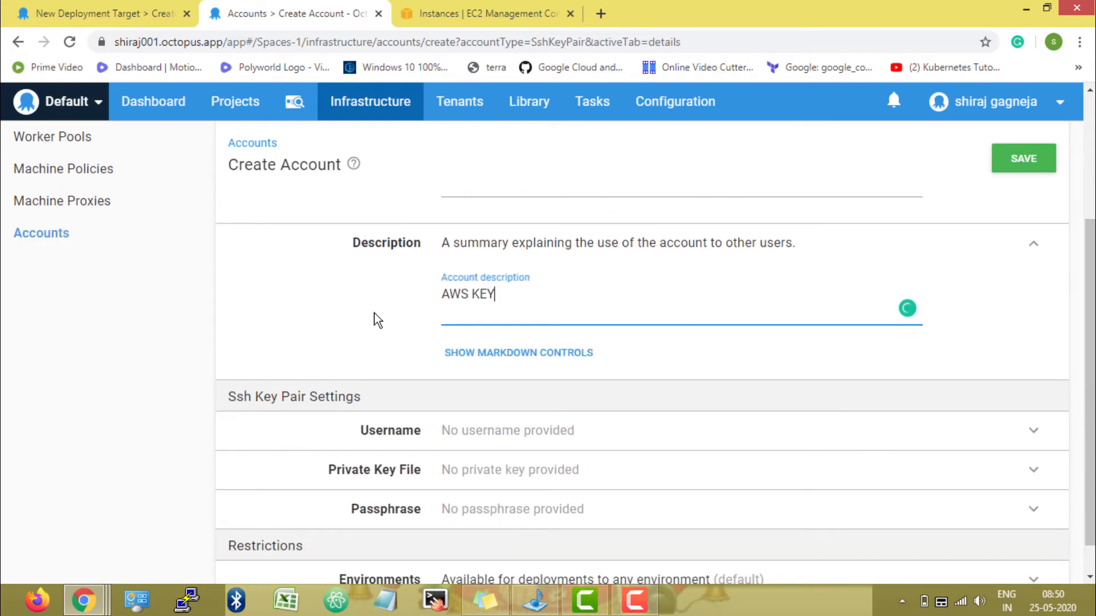
scroll(374, 318, down, 1)
click(496, 399)
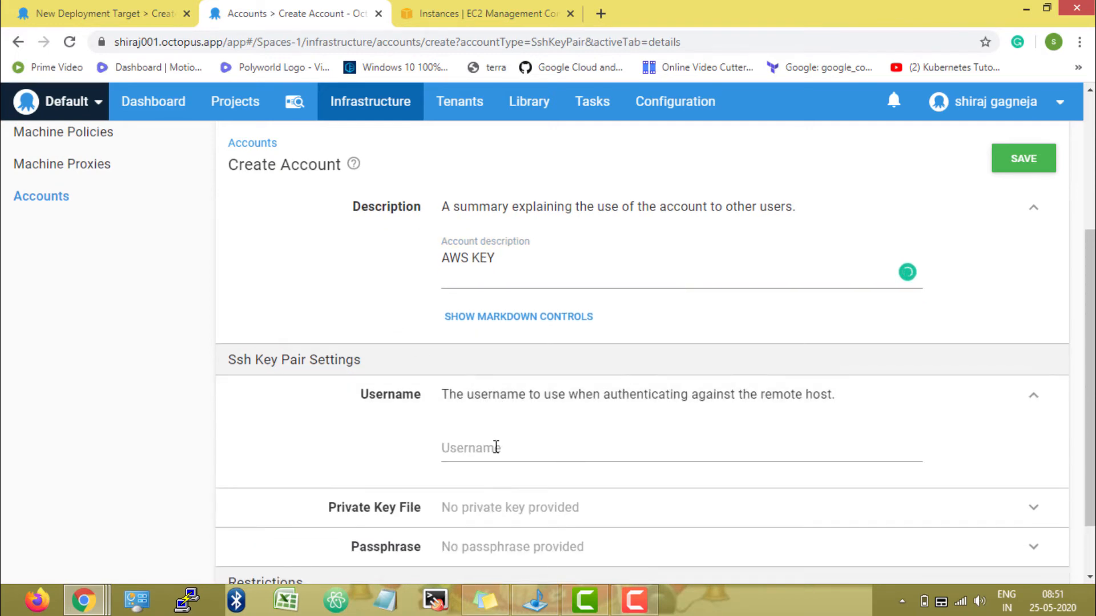
click(496, 448)
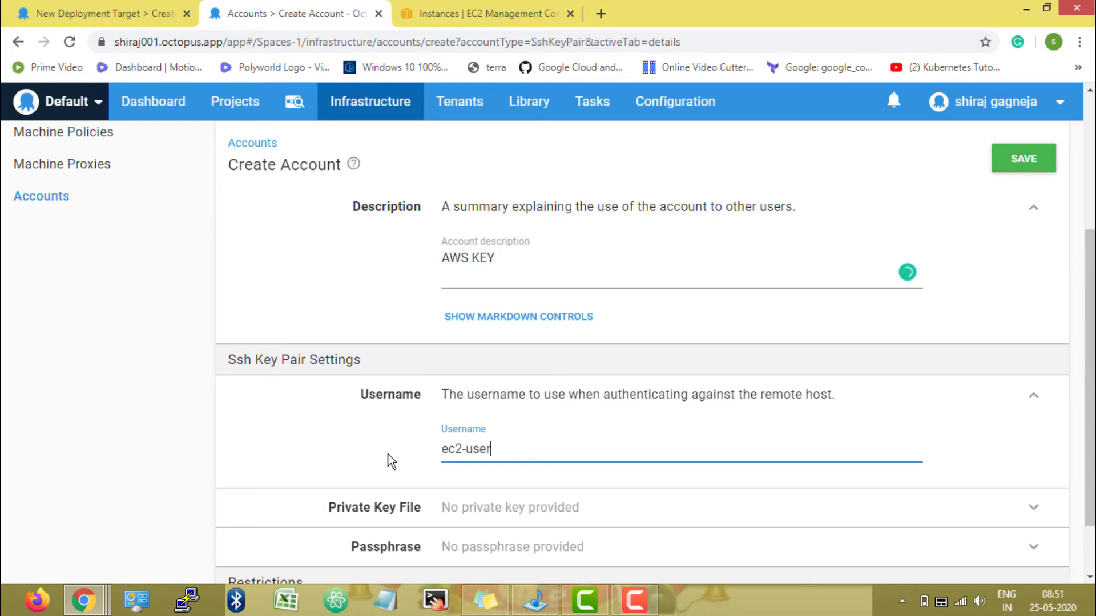
click(365, 453)
Upload Octo.pem from the Music library as the account's private key file.
scroll(374, 443, down, 2)
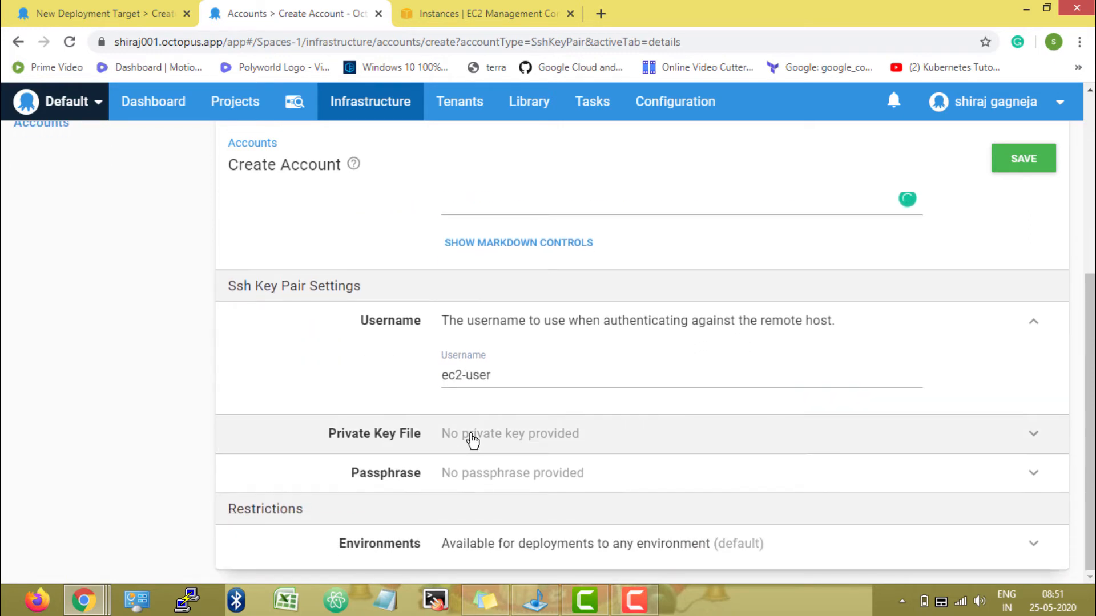
click(501, 440)
scroll(457, 411, down, 2)
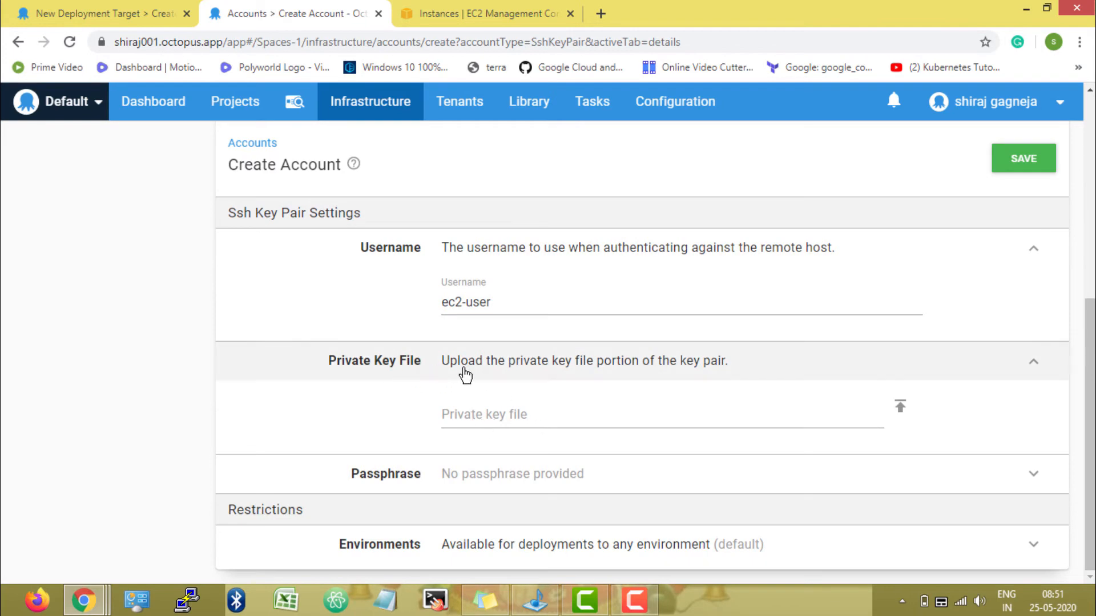
click(852, 427)
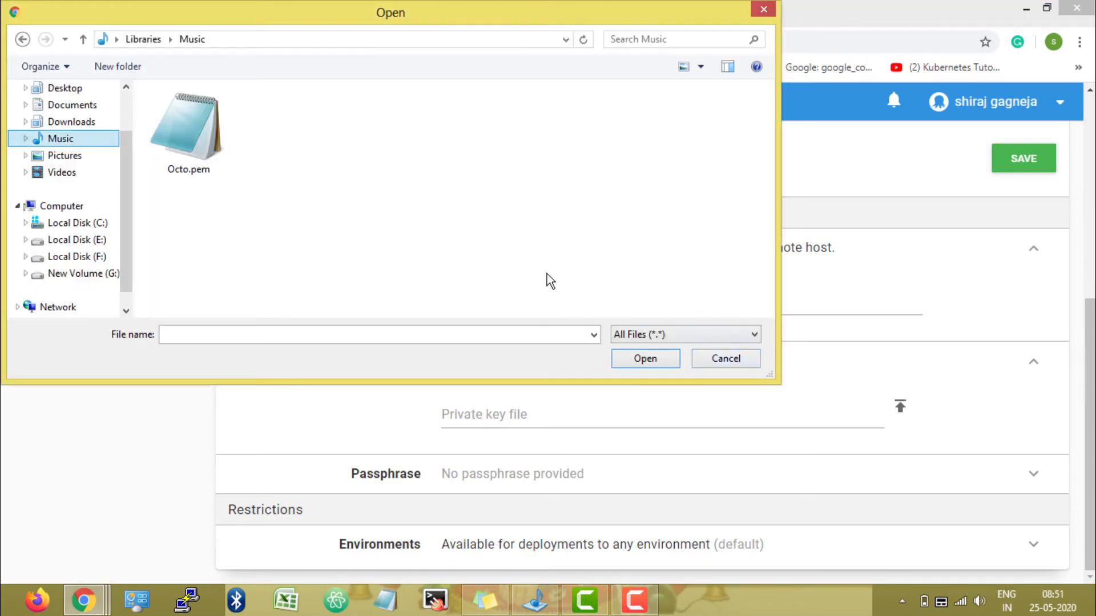
click(207, 146)
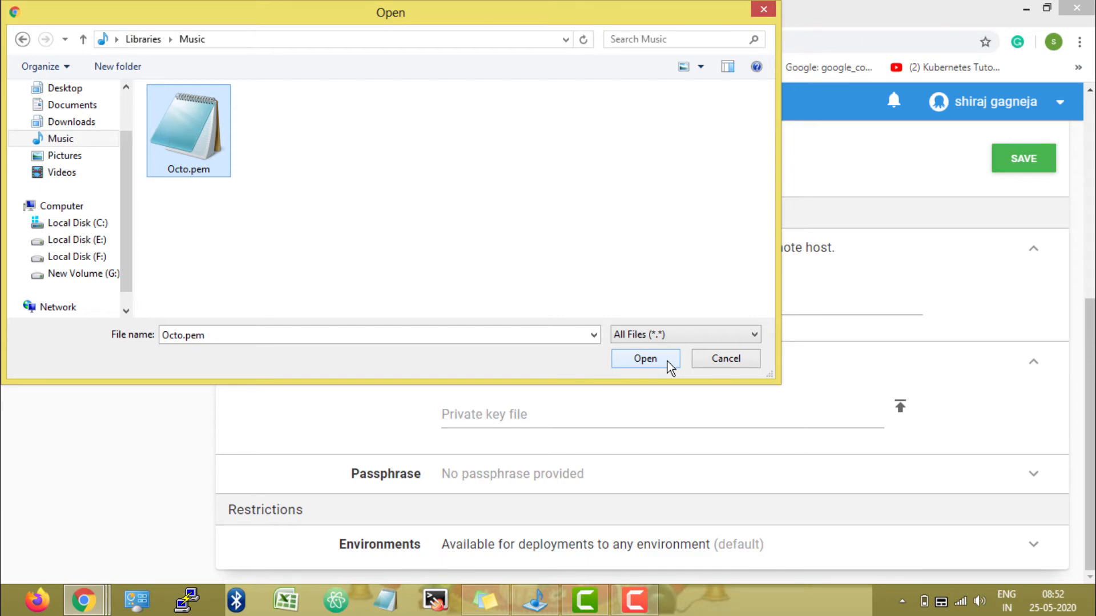
click(645, 359)
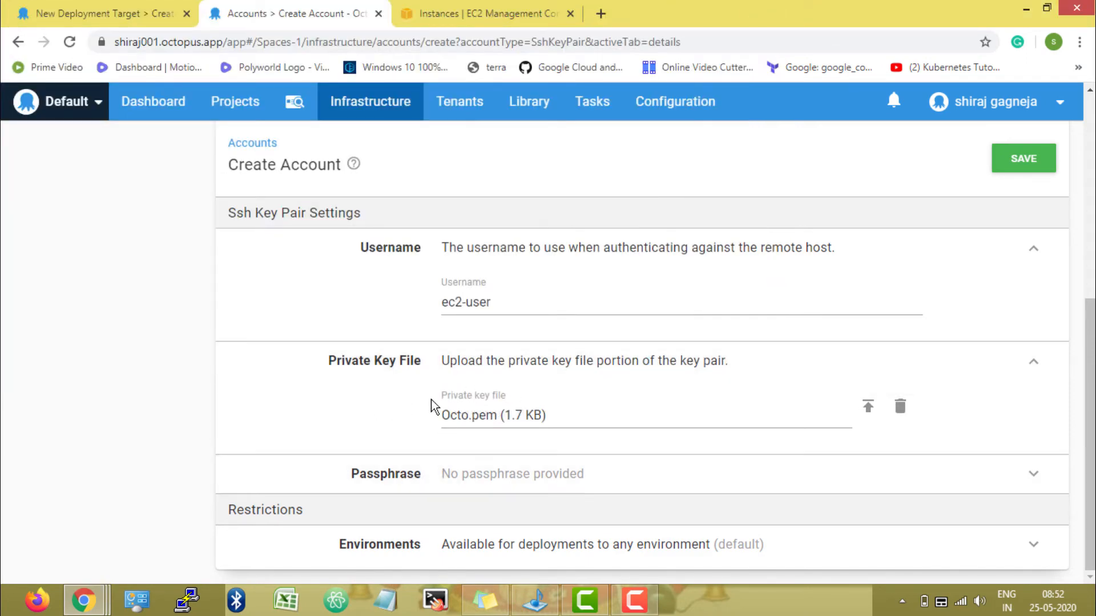
Restrict the account to the Test, Pre-Prod and Production environments and save it.
click(533, 552)
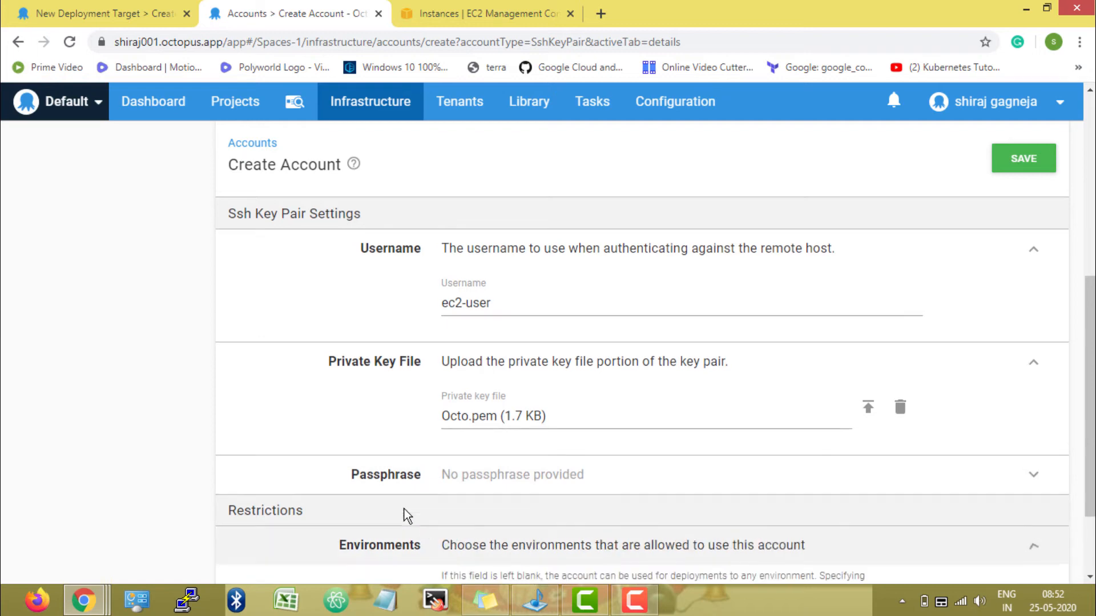
scroll(339, 459, down, 2)
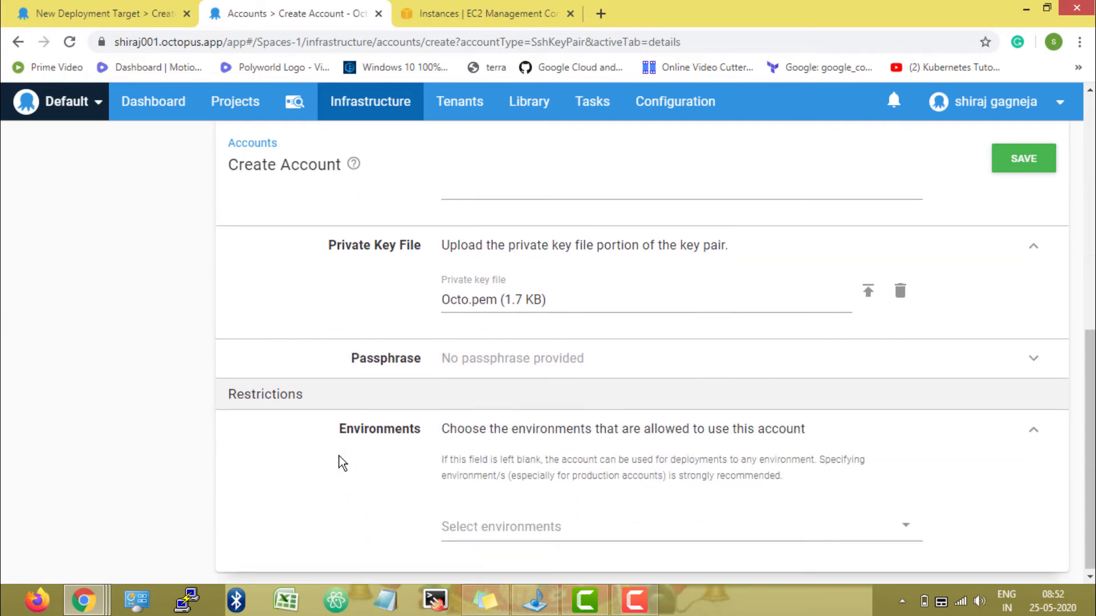
click(525, 531)
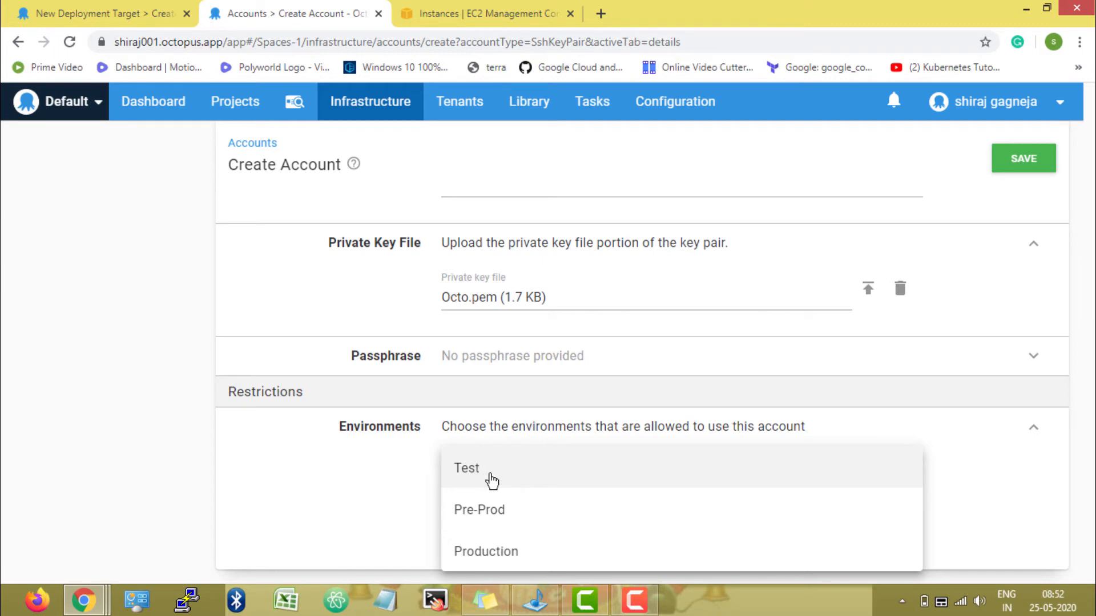
click(490, 482)
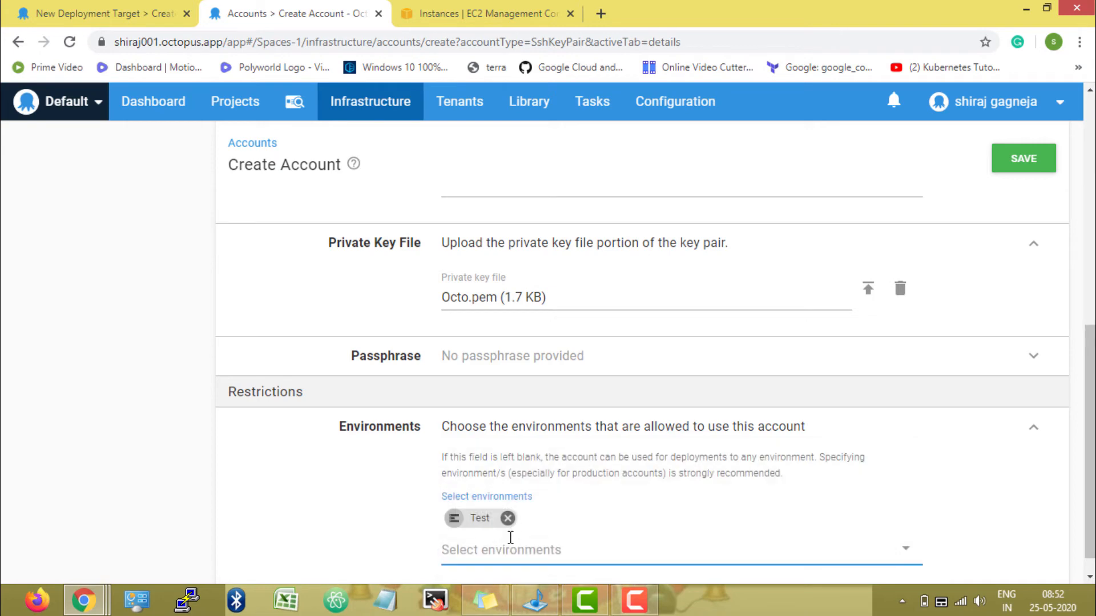
click(509, 545)
click(516, 523)
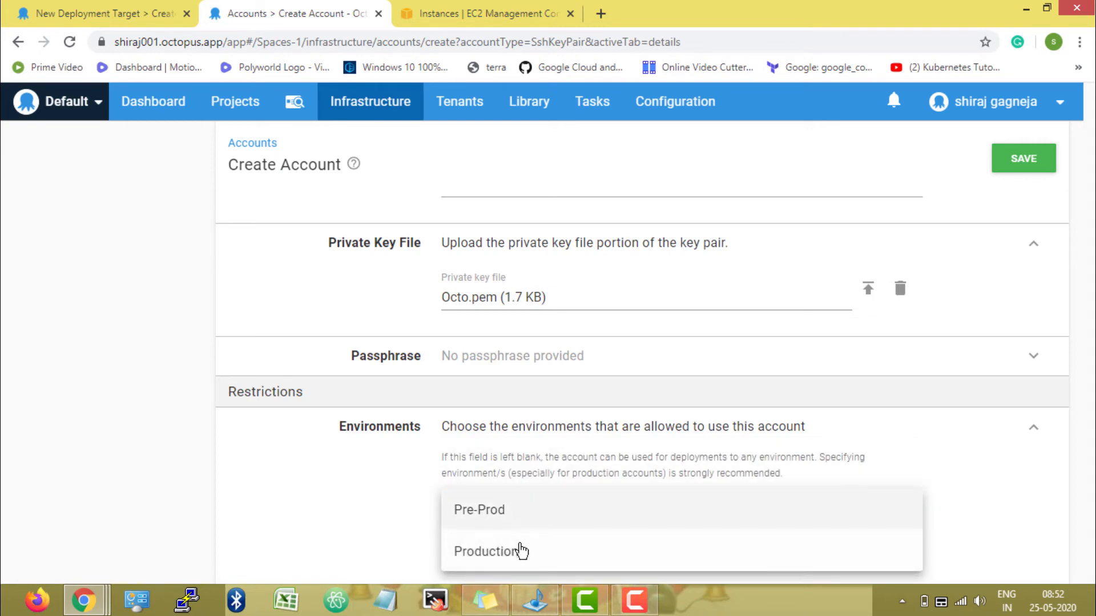
click(537, 554)
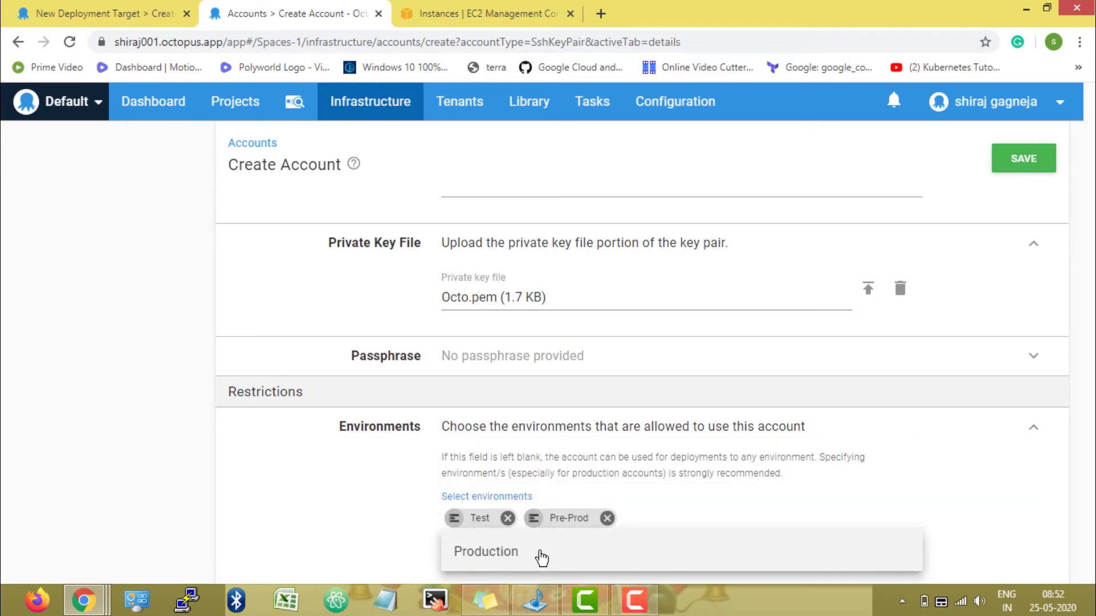
click(541, 558)
scroll(1006, 289, up, 8)
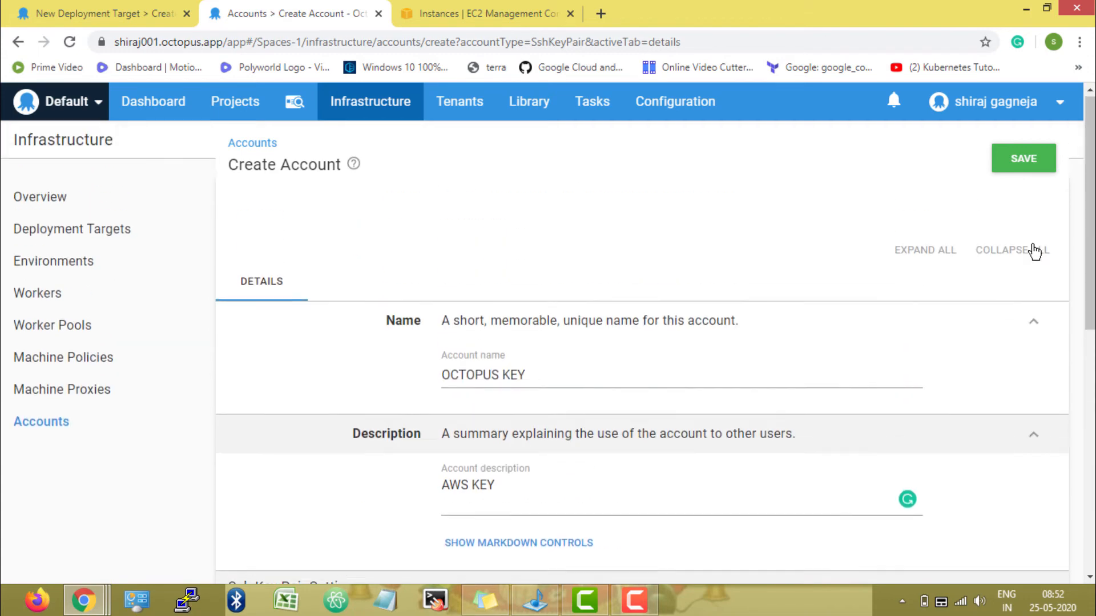
click(1044, 219)
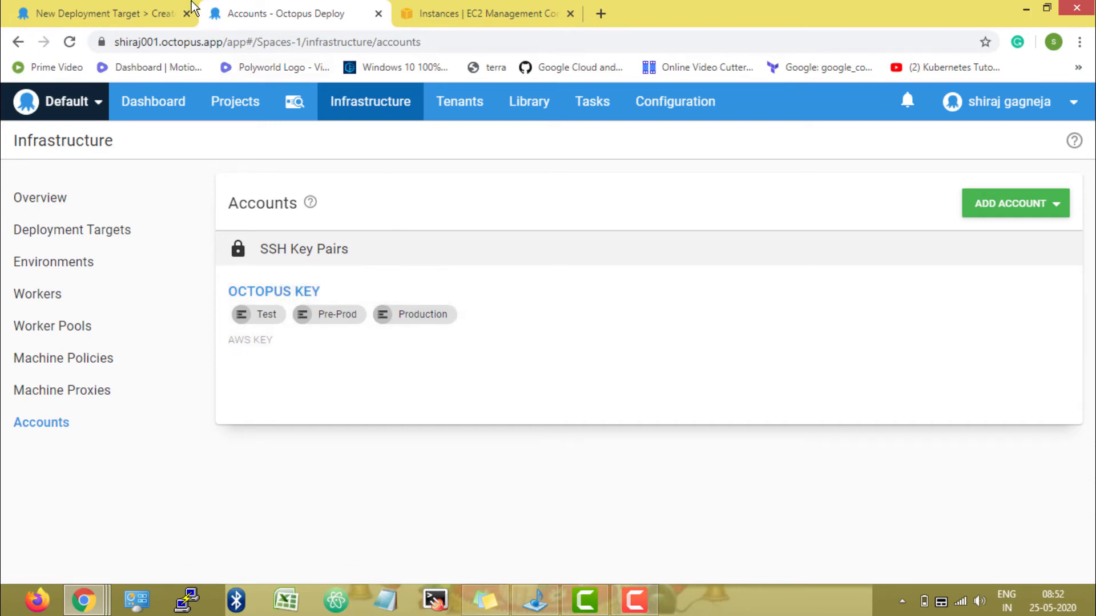
Return to the new deployment target, refresh its account list and select OCTOPUS KEY as the account.
click(135, 10)
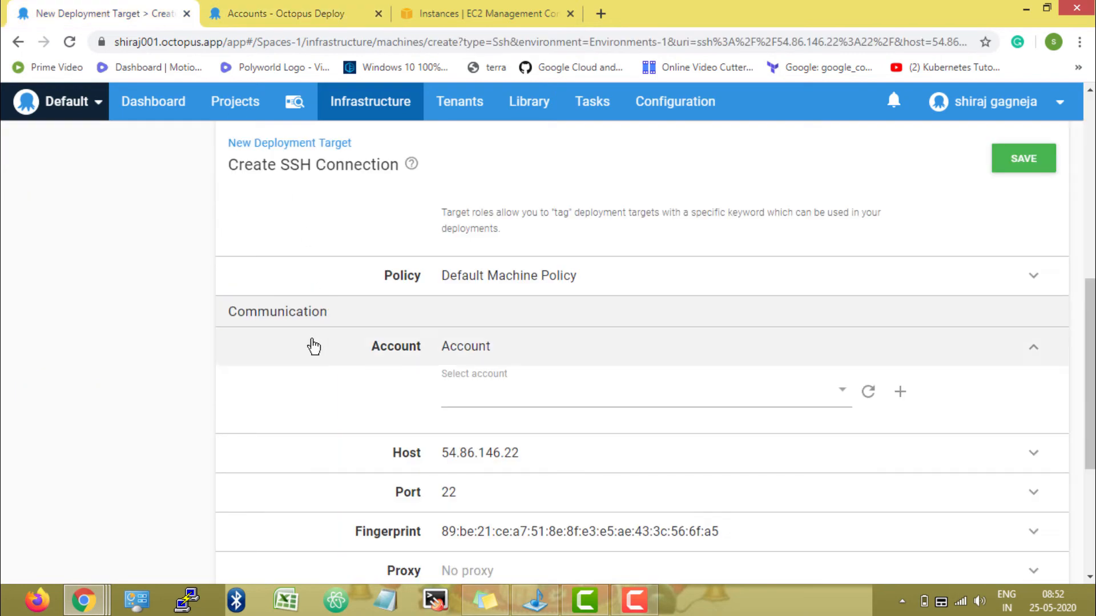
click(869, 394)
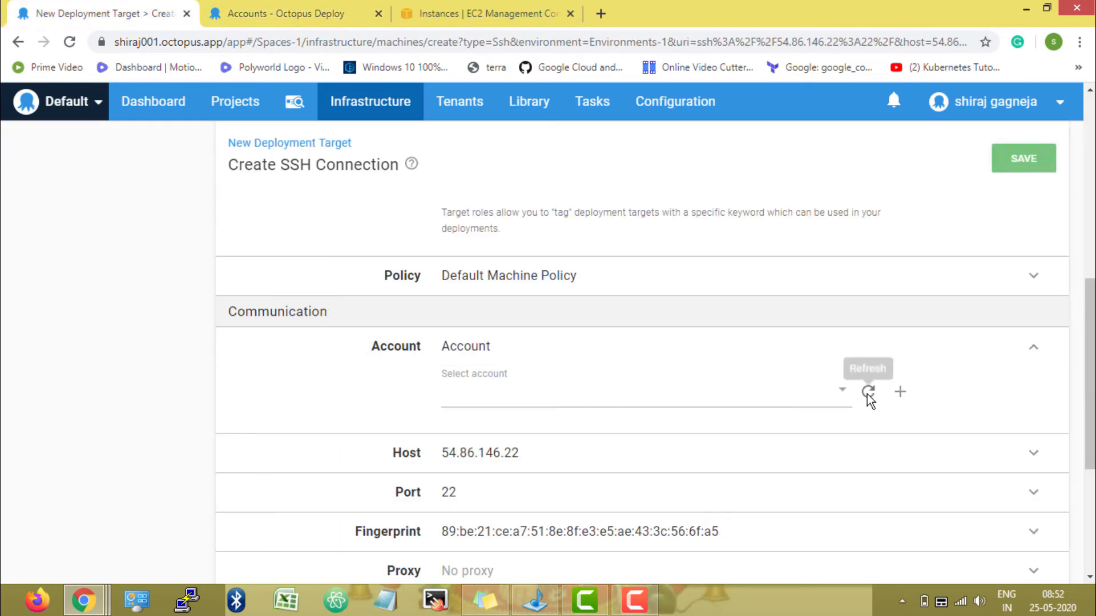
click(837, 399)
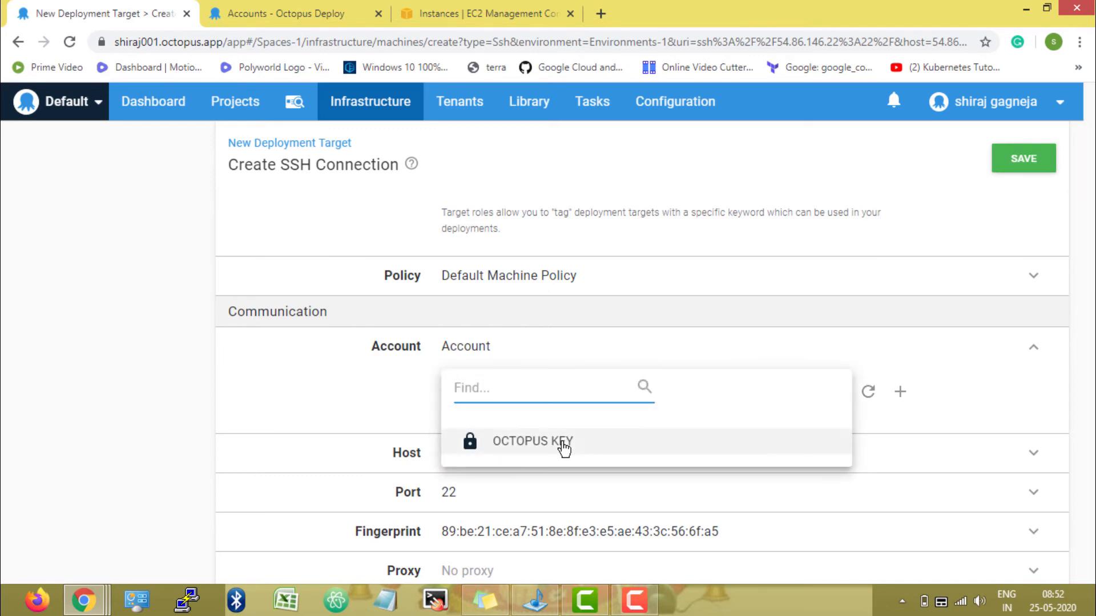
click(592, 446)
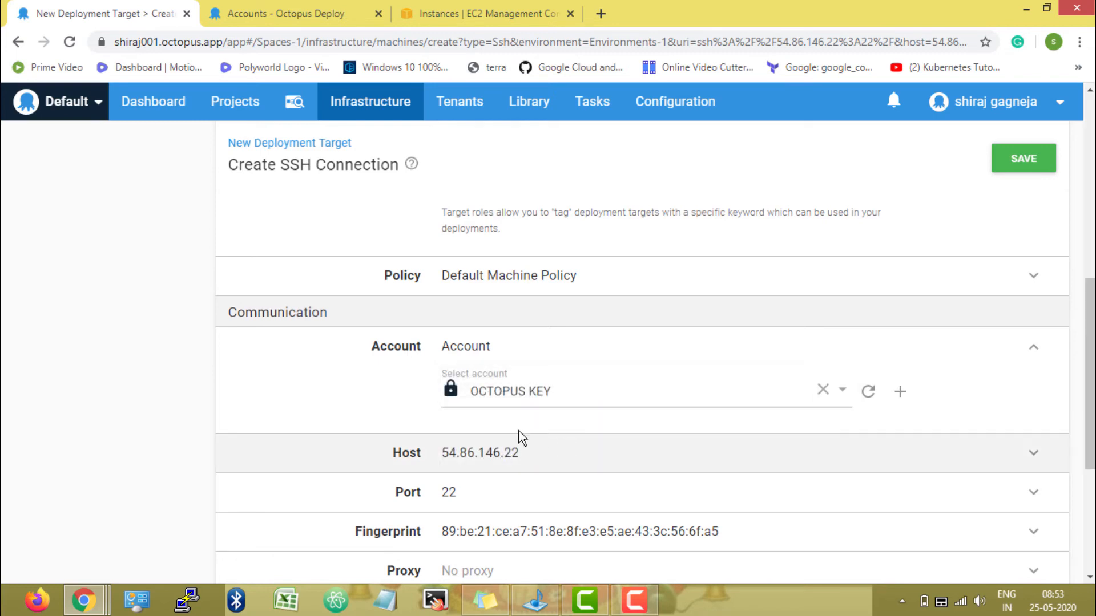
scroll(334, 406, down, 3)
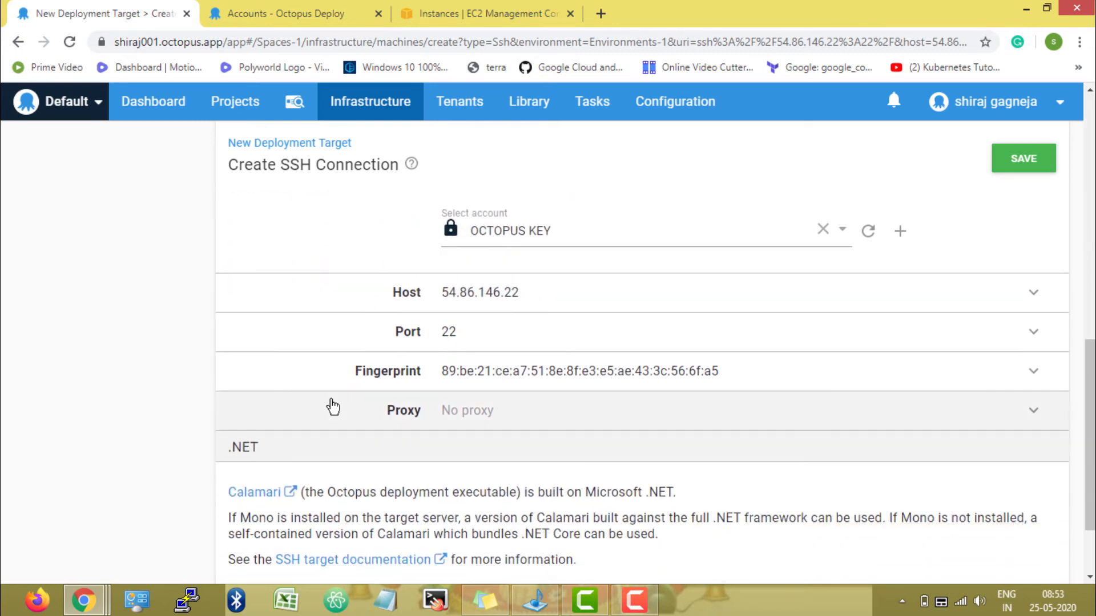
Review the TEST DEPLOYMENT TARGET's connection settings and save the target.
scroll(333, 407, down, 2)
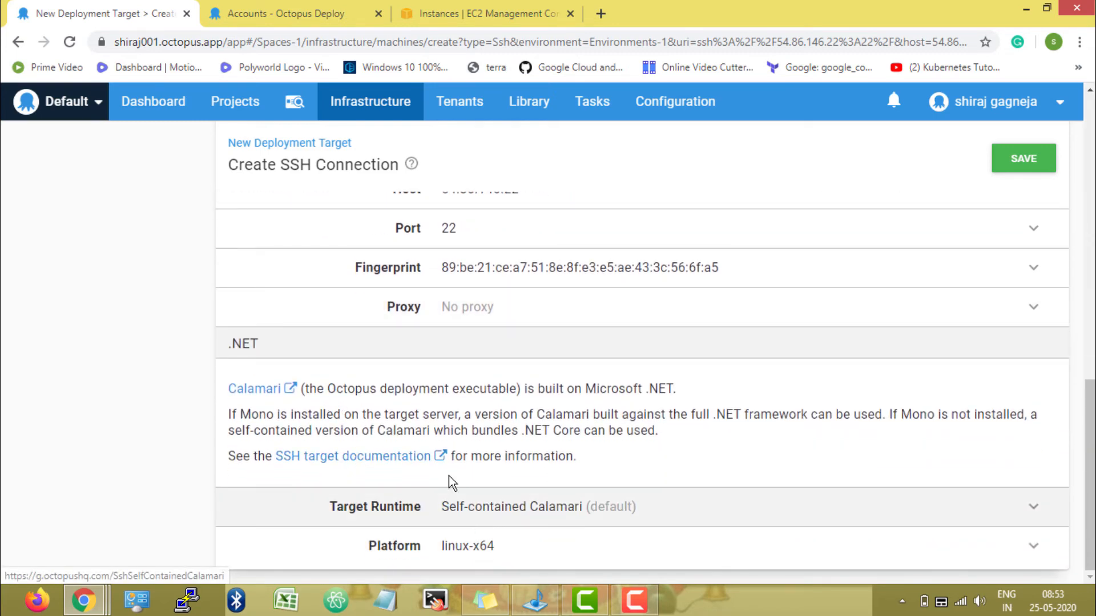
scroll(481, 399, up, 5)
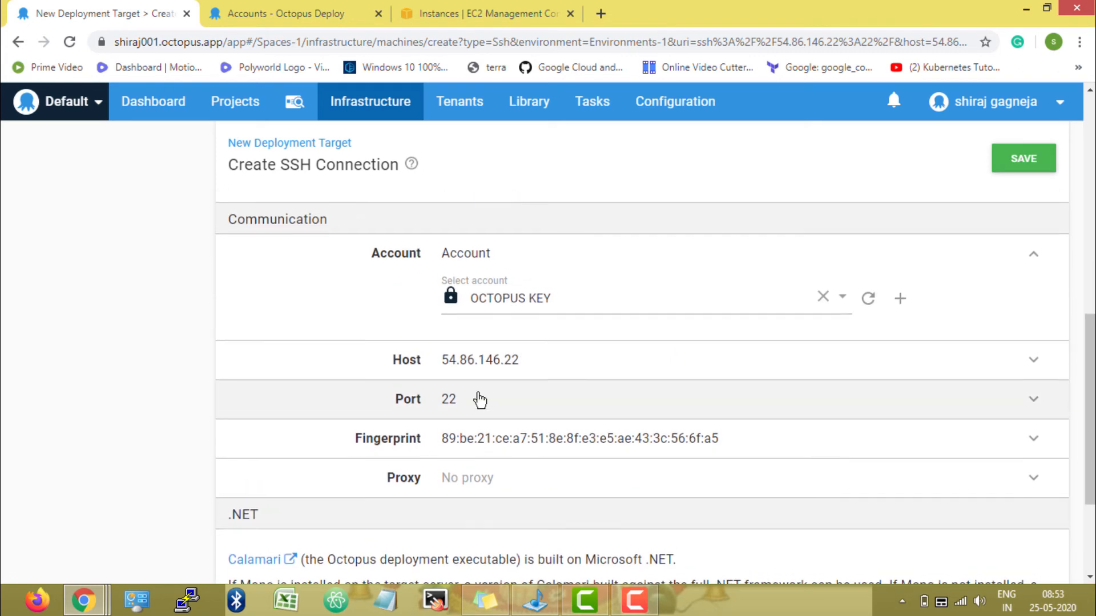
scroll(632, 363, up, 6)
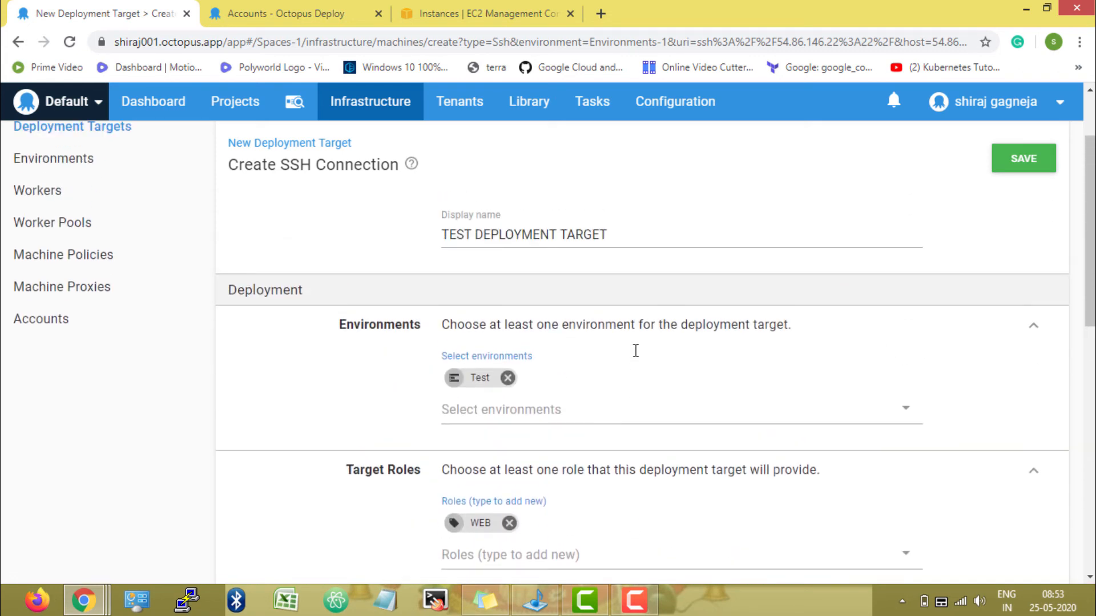
scroll(636, 350, up, 2)
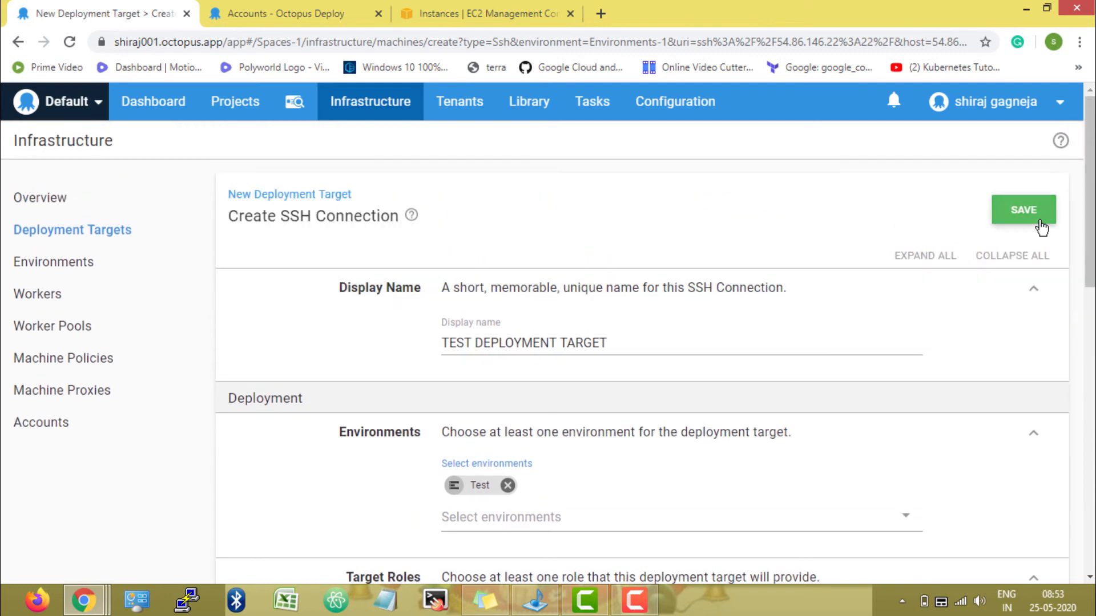
click(1041, 227)
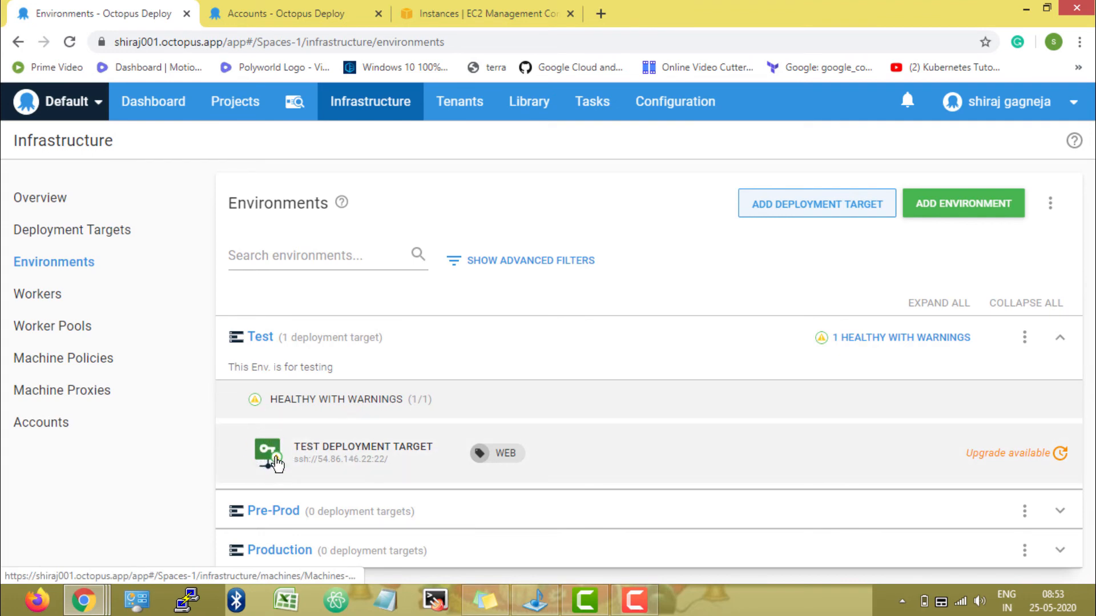
Start a new Linux deployment target with an SSH connection in the Pre-Prod environment.
click(450, 345)
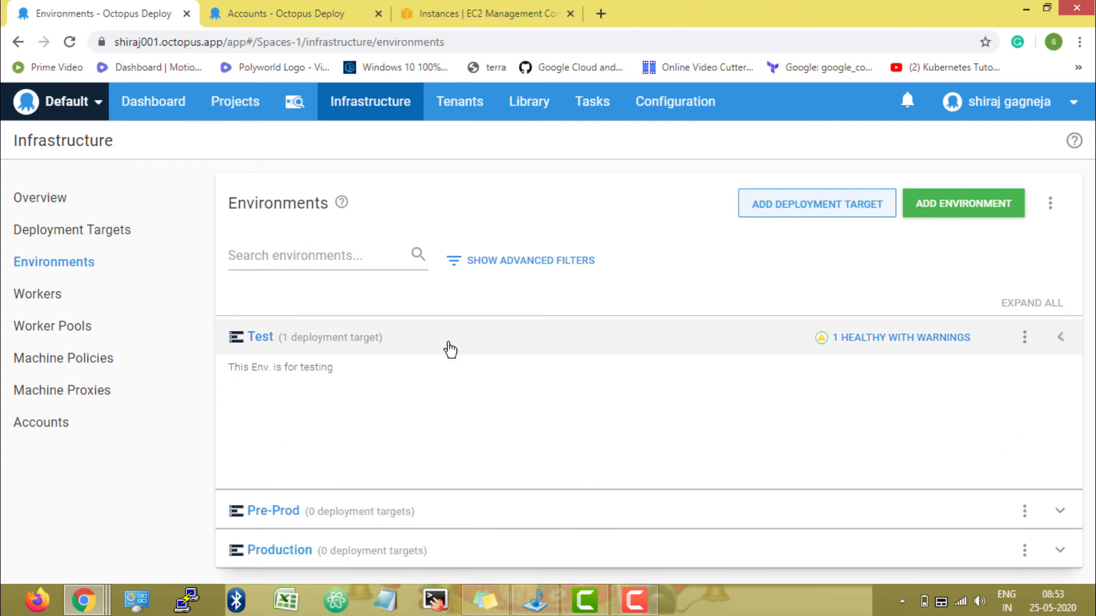
click(379, 387)
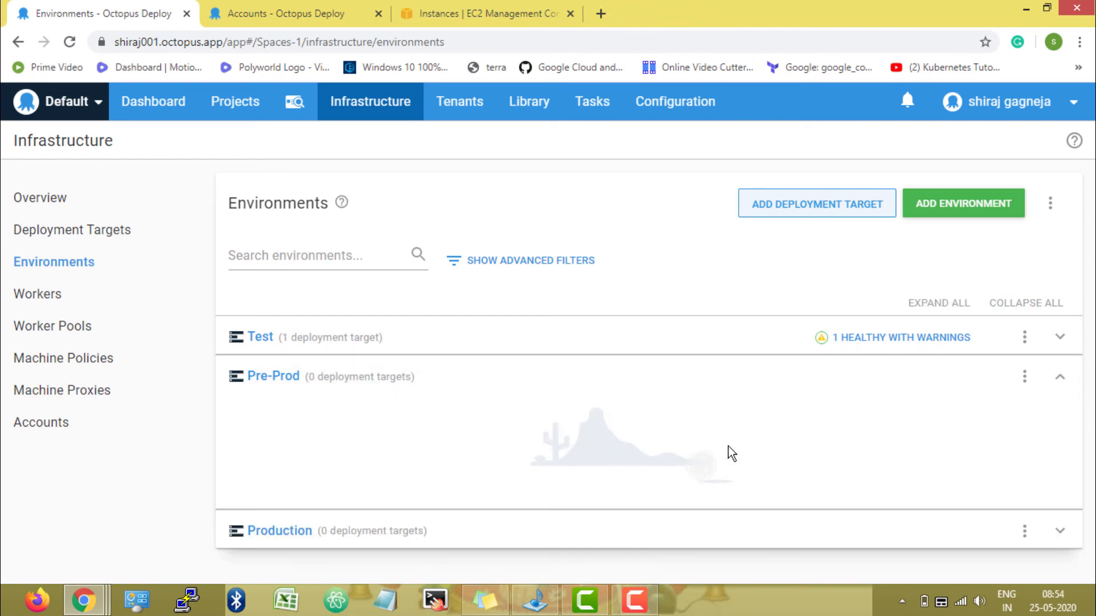
click(1023, 377)
click(1022, 415)
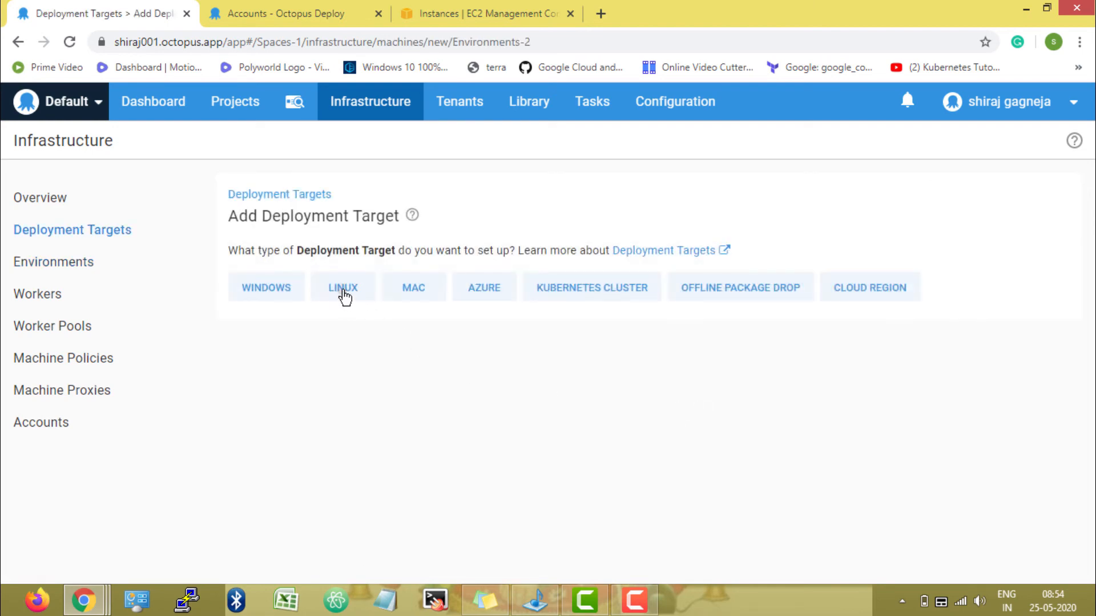
click(344, 290)
click(900, 480)
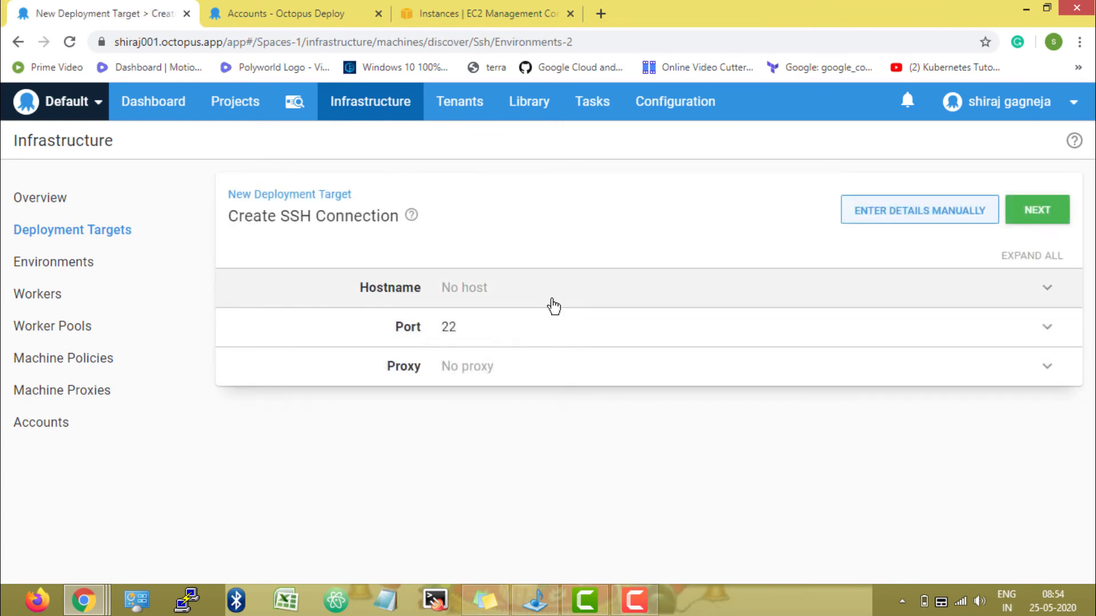
Copy the PRE-PROD EC2 instance's public IP 34.239.207.135 into the SSH connection's hostname and proceed to its details.
click(549, 305)
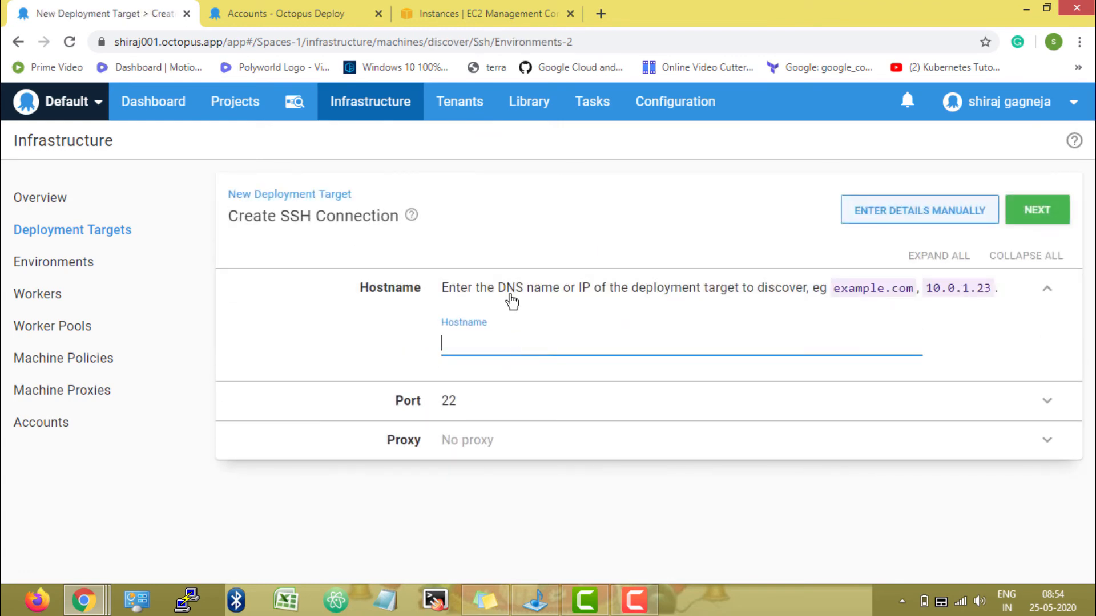
click(436, 11)
click(209, 241)
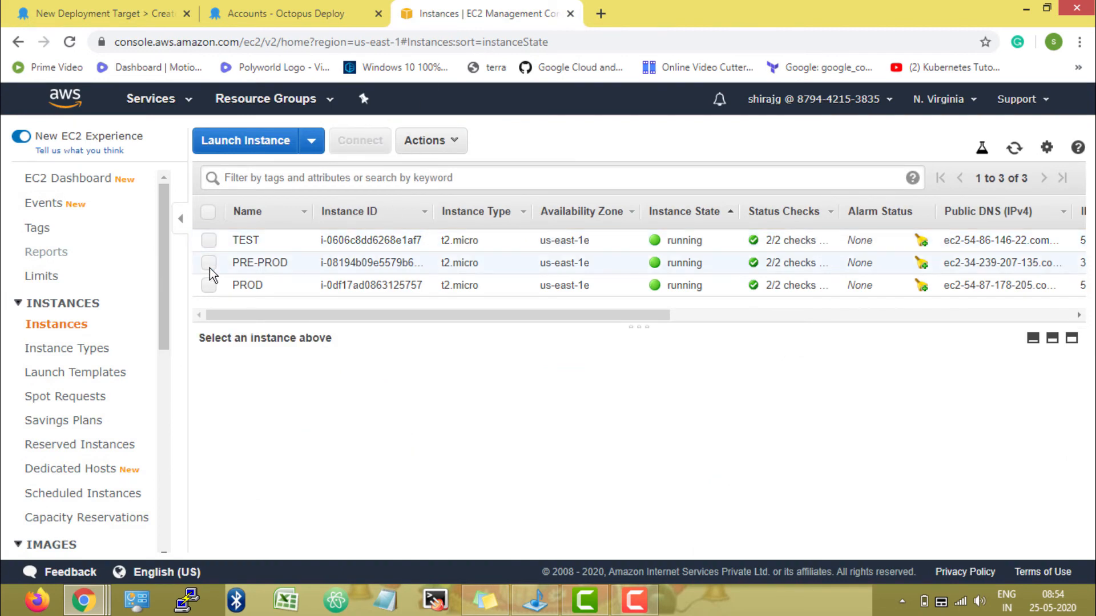
click(231, 269)
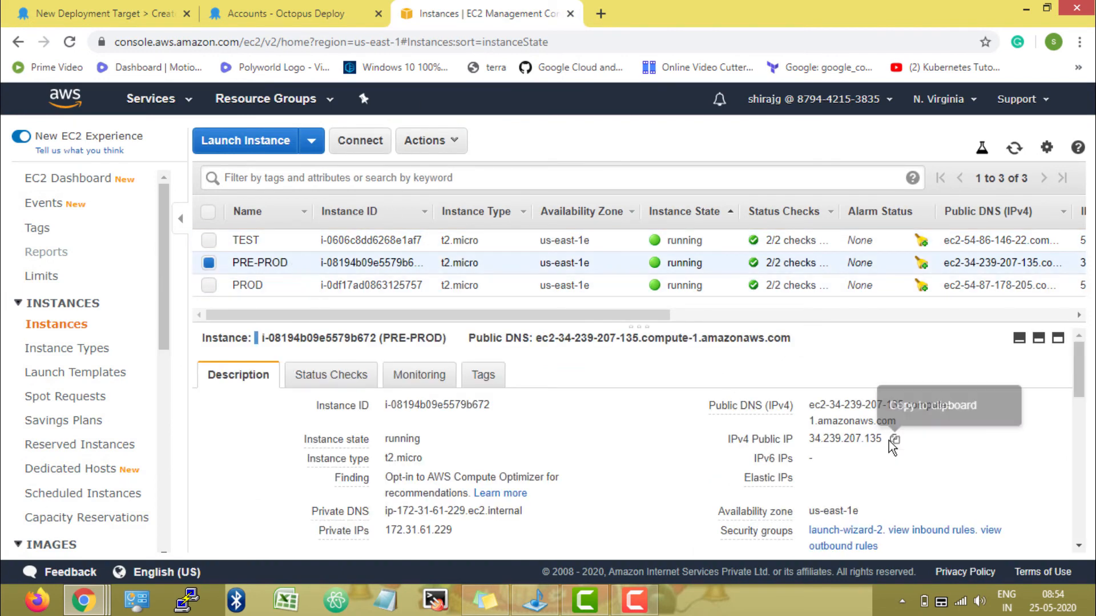
click(894, 440)
click(103, 13)
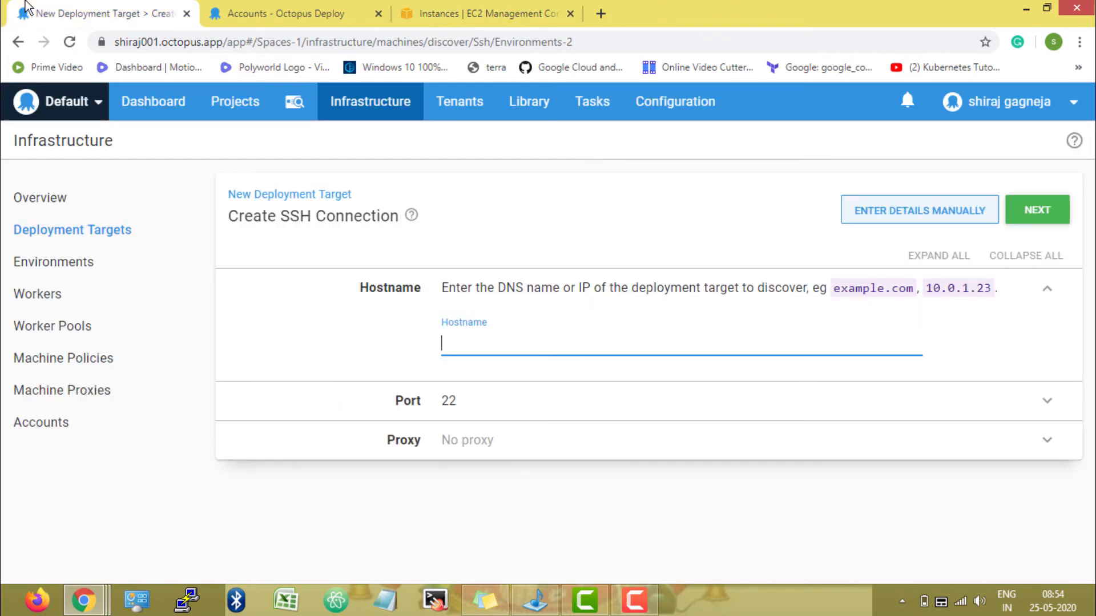
key(ctrl+v)
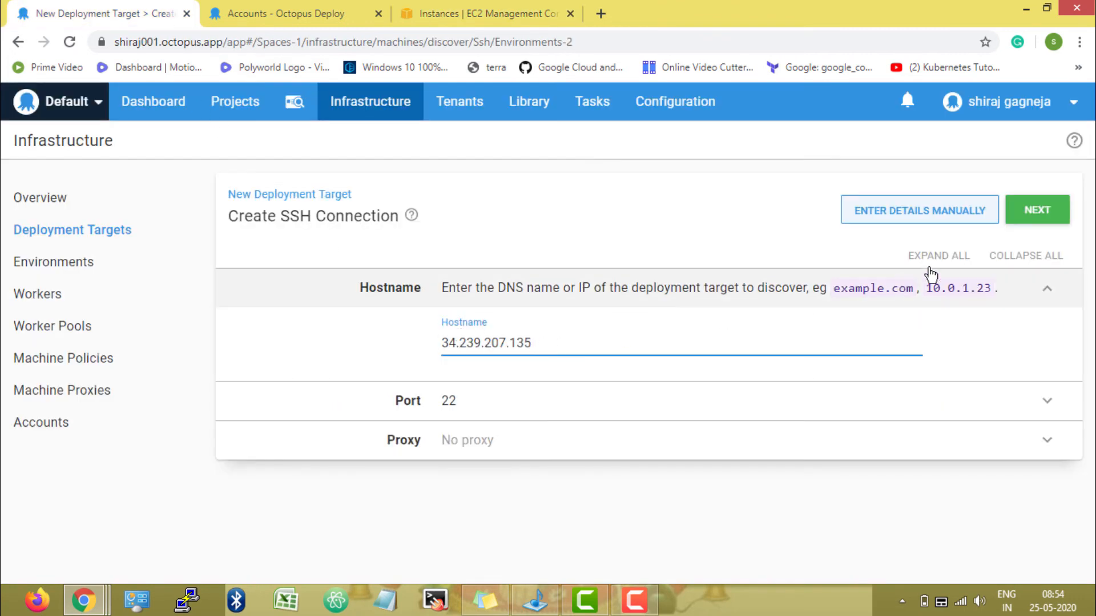
click(1038, 217)
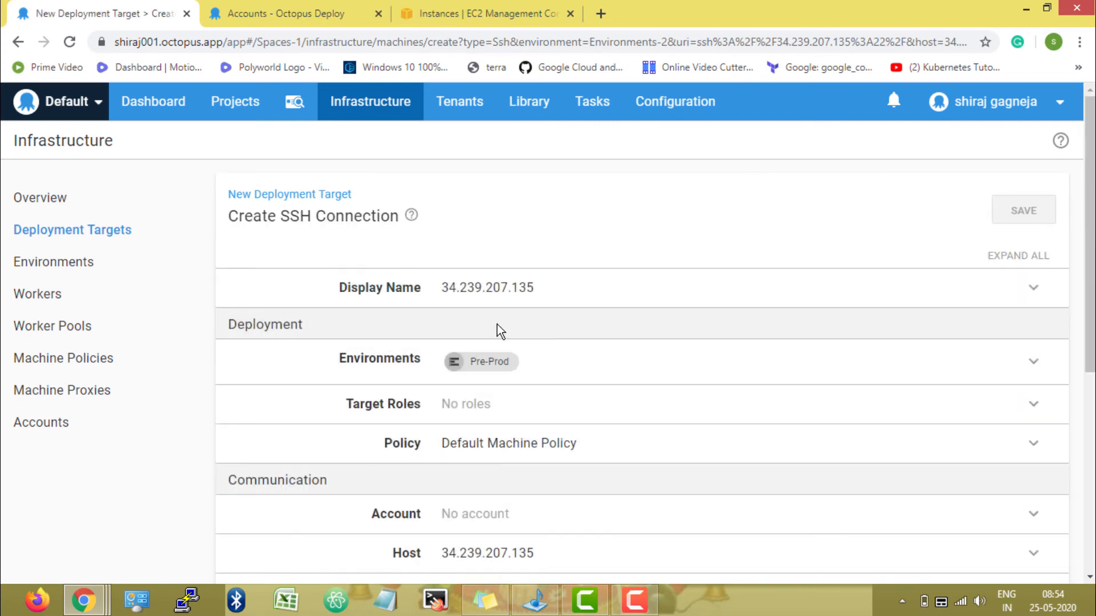
Set the display name to PRE-PROD DEPLOYMENT TARGET and assign the existing WEB target role.
click(501, 298)
double_click(496, 345)
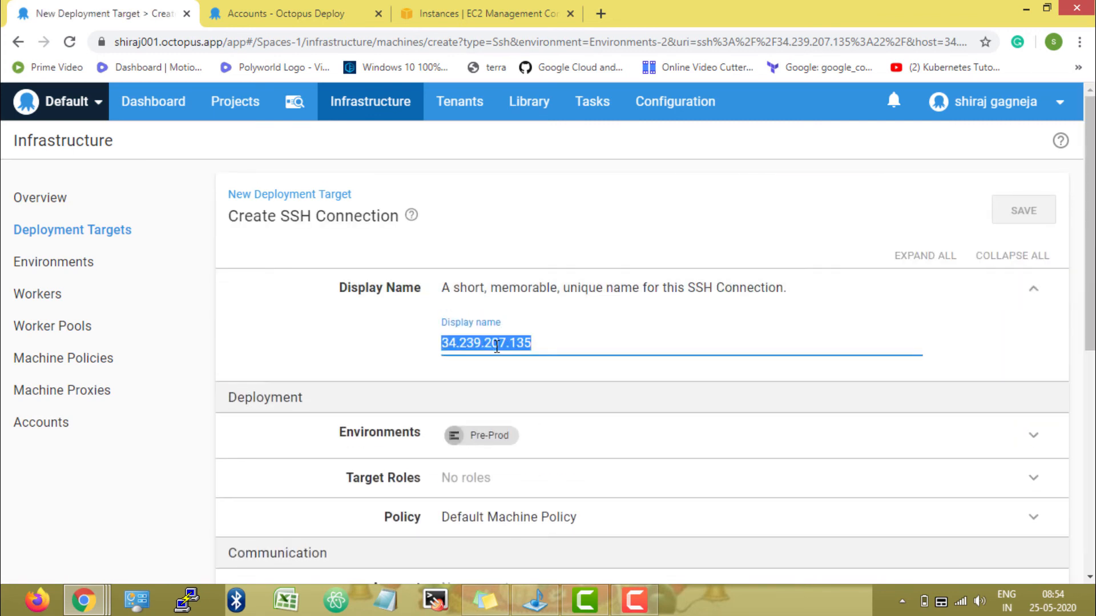
text(PRE-PROD DEPLOYMENT TARGET)
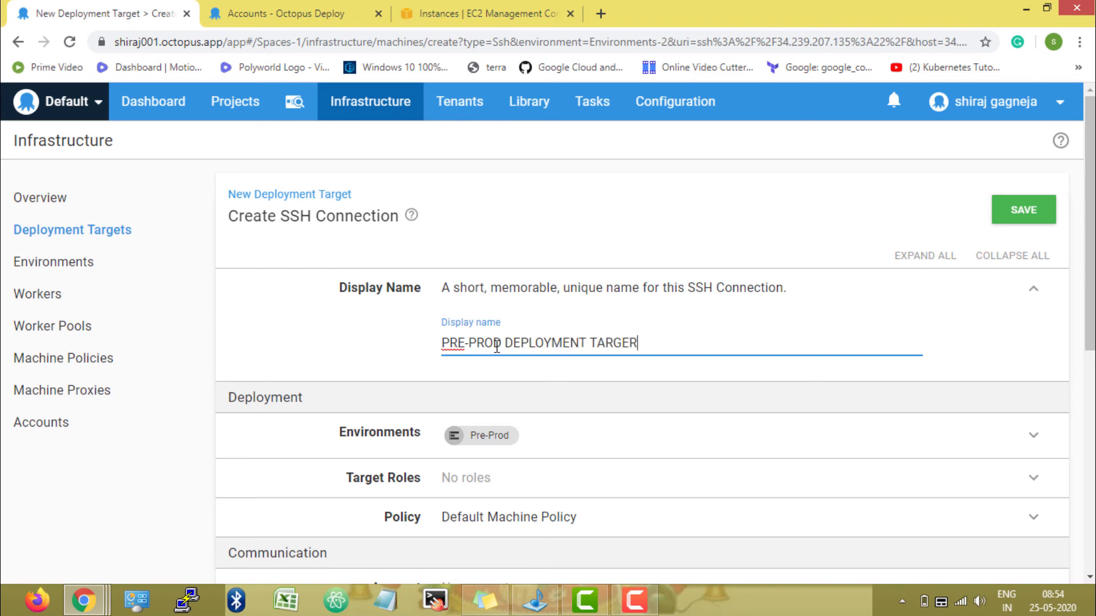
scroll(399, 345, down, 3)
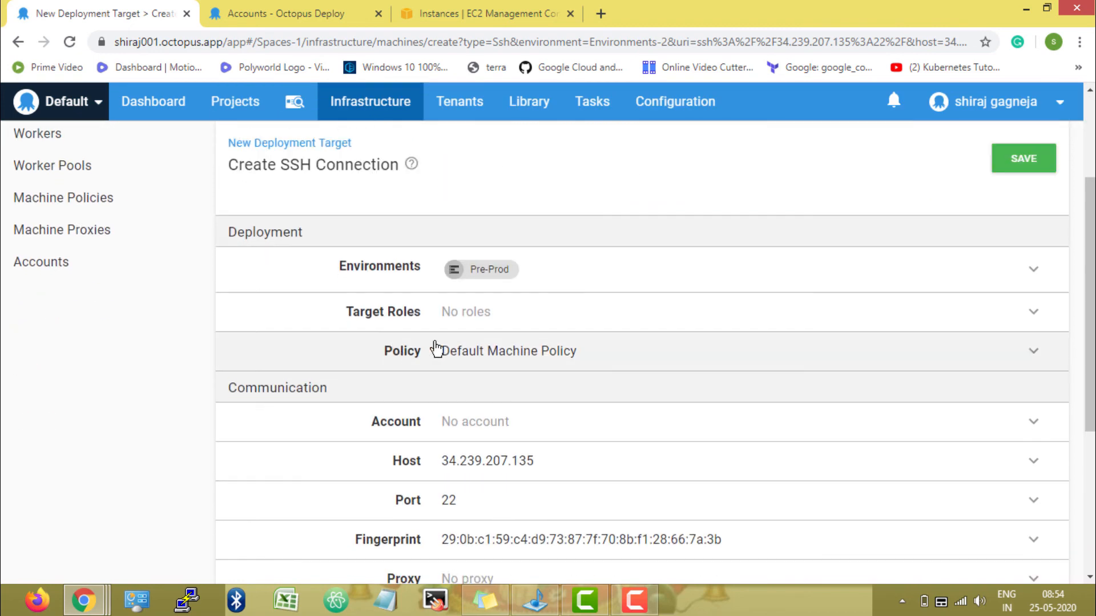
click(485, 316)
click(480, 371)
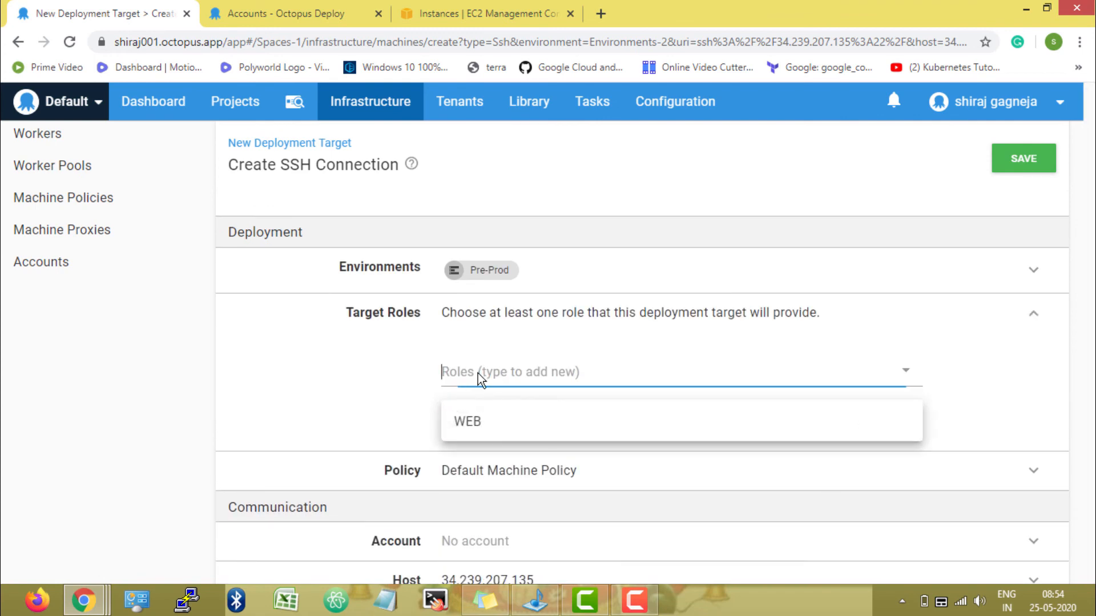
click(491, 416)
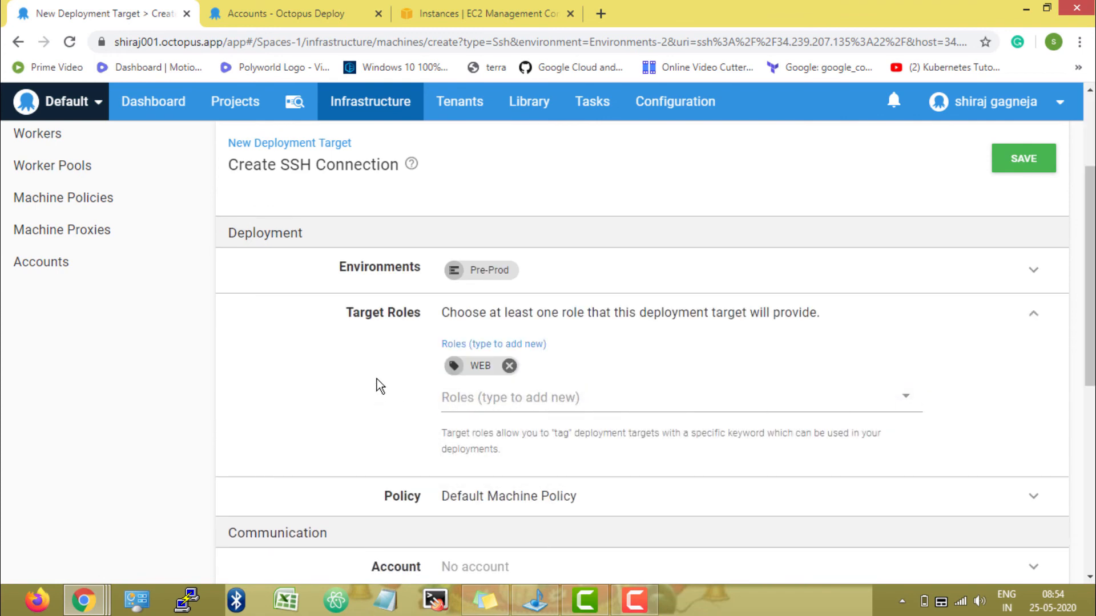
Select OCTOPUS KEY as the Pre-Prod target's account and save the deployment target.
scroll(376, 379, down, 3)
scroll(398, 372, down, 2)
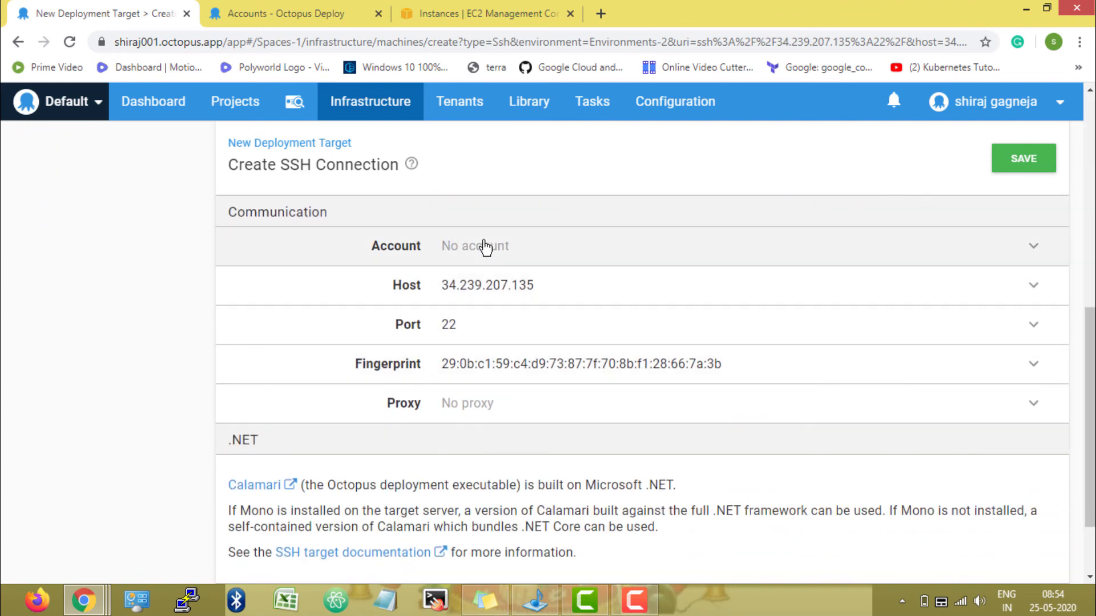
click(485, 245)
click(554, 302)
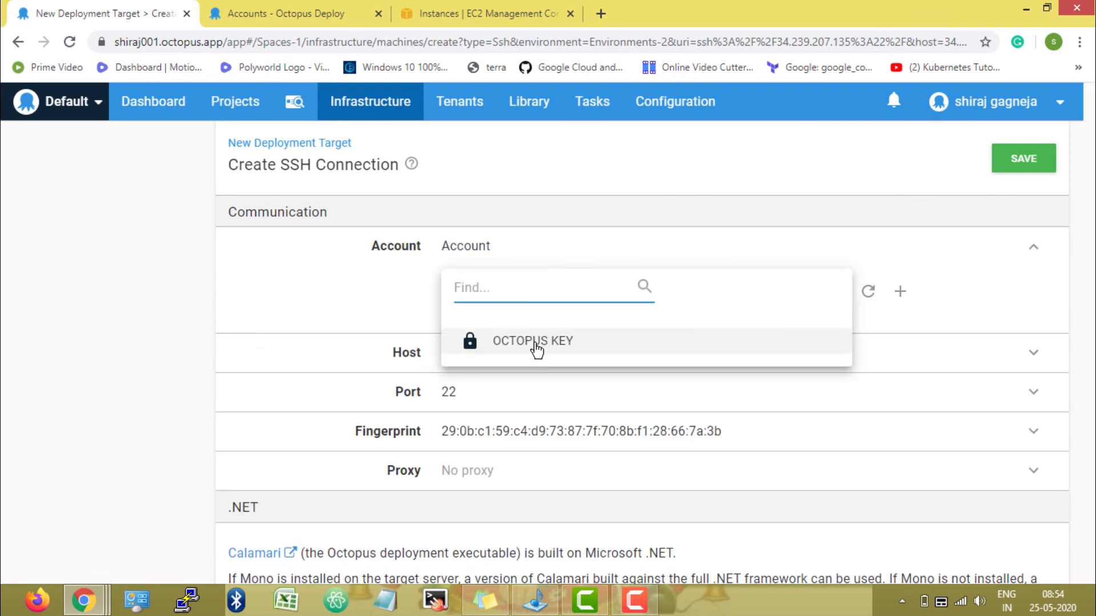
click(537, 348)
scroll(384, 411, down, 3)
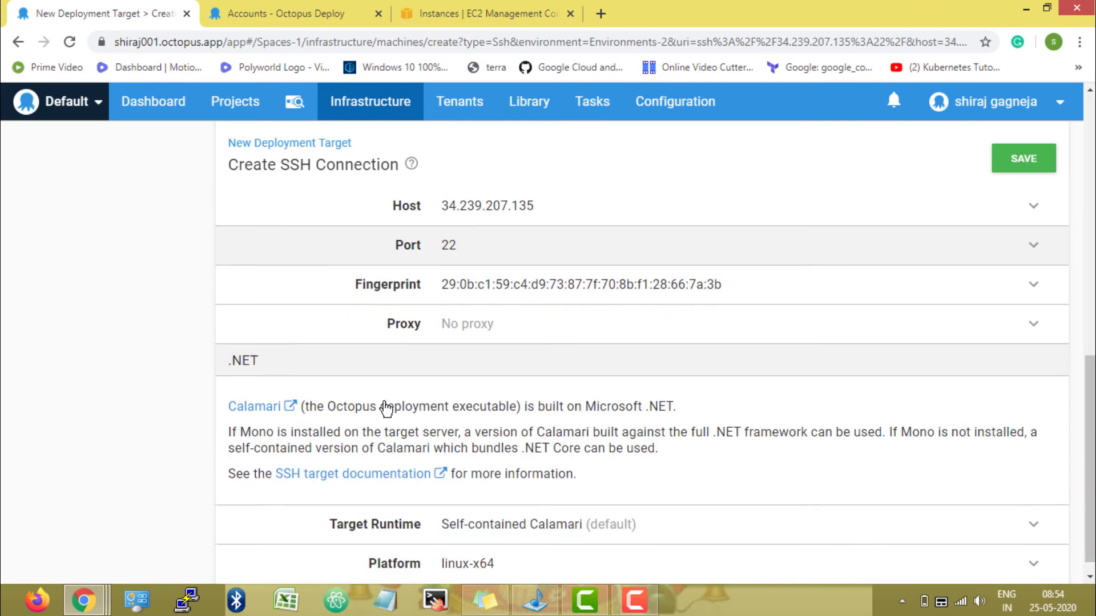
scroll(384, 408, up, 2)
scroll(384, 402, up, 5)
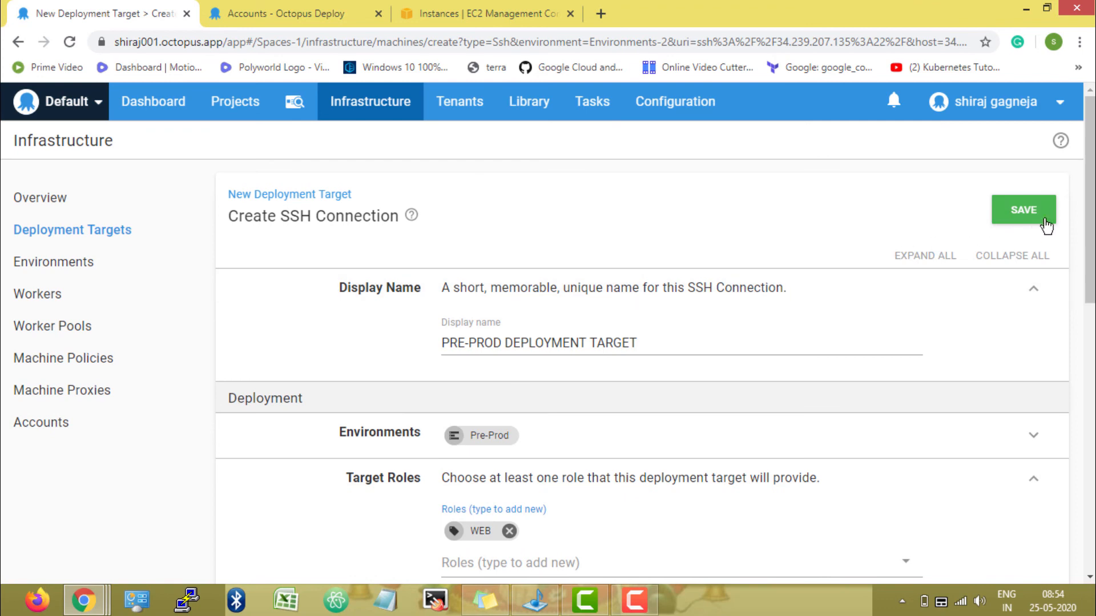
click(1045, 225)
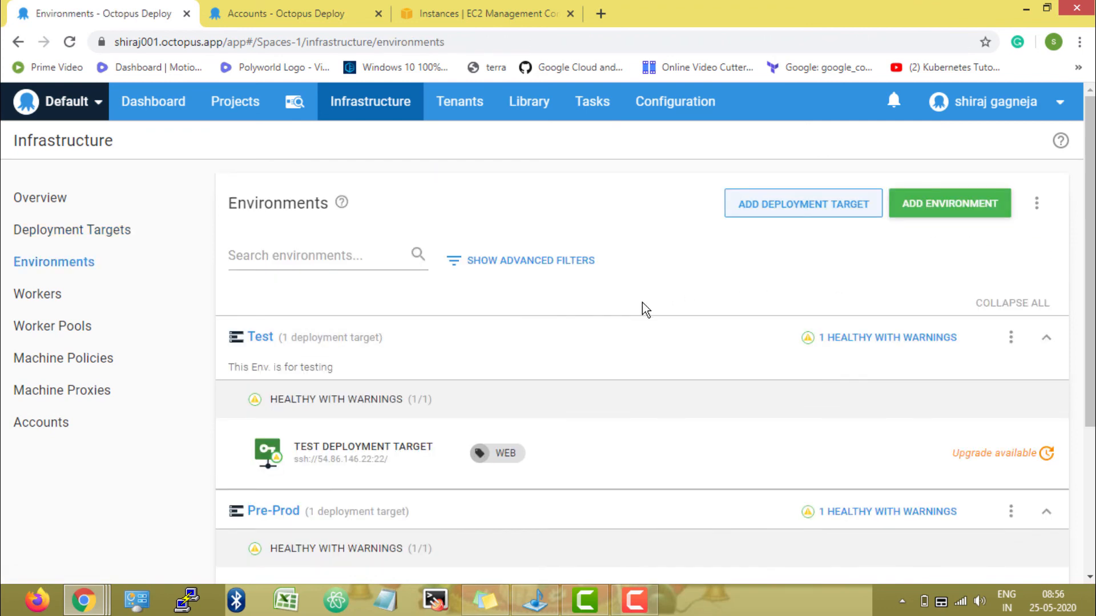
Examine the deployment targets listed under Test, Pre-Prod and Production, and open the infrastructure accounts page.
scroll(642, 303, down, 2)
scroll(529, 370, down, 2)
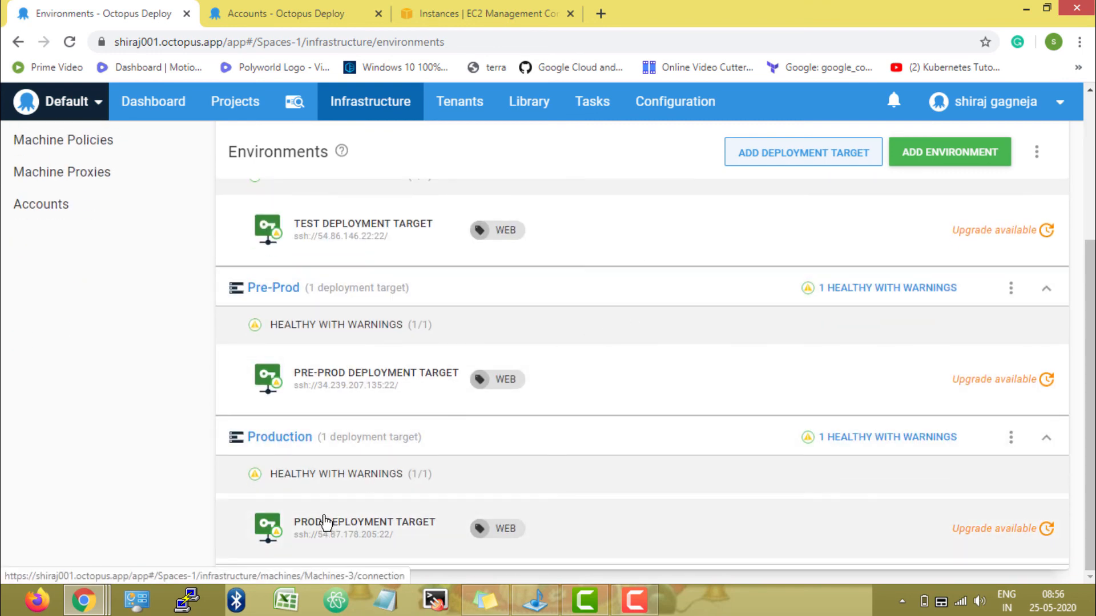
scroll(317, 516, up, 2)
scroll(307, 490, up, 2)
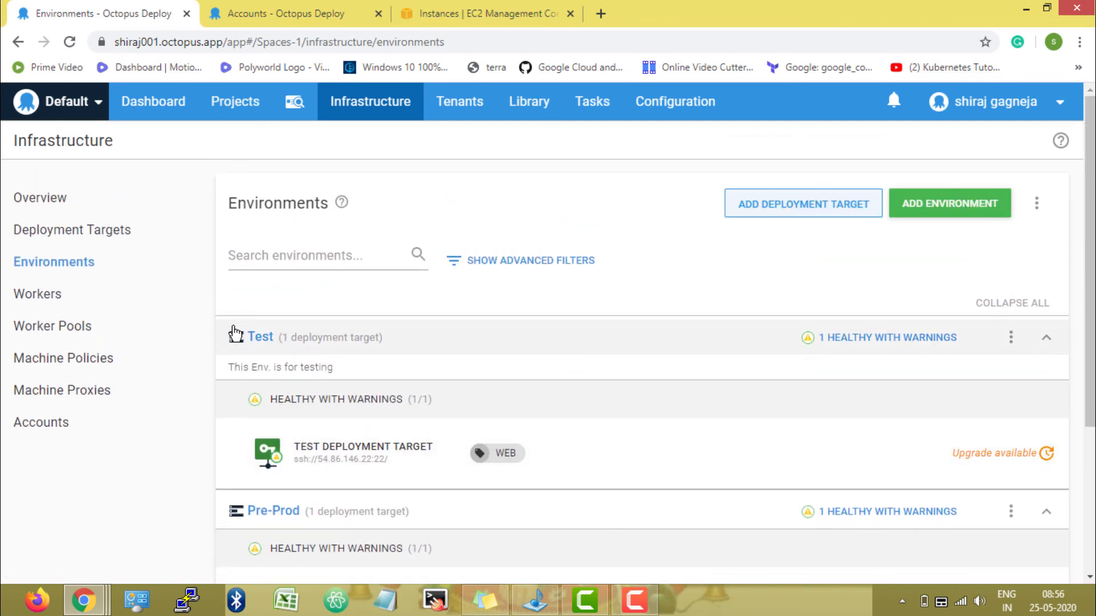
scroll(294, 392, down, 3)
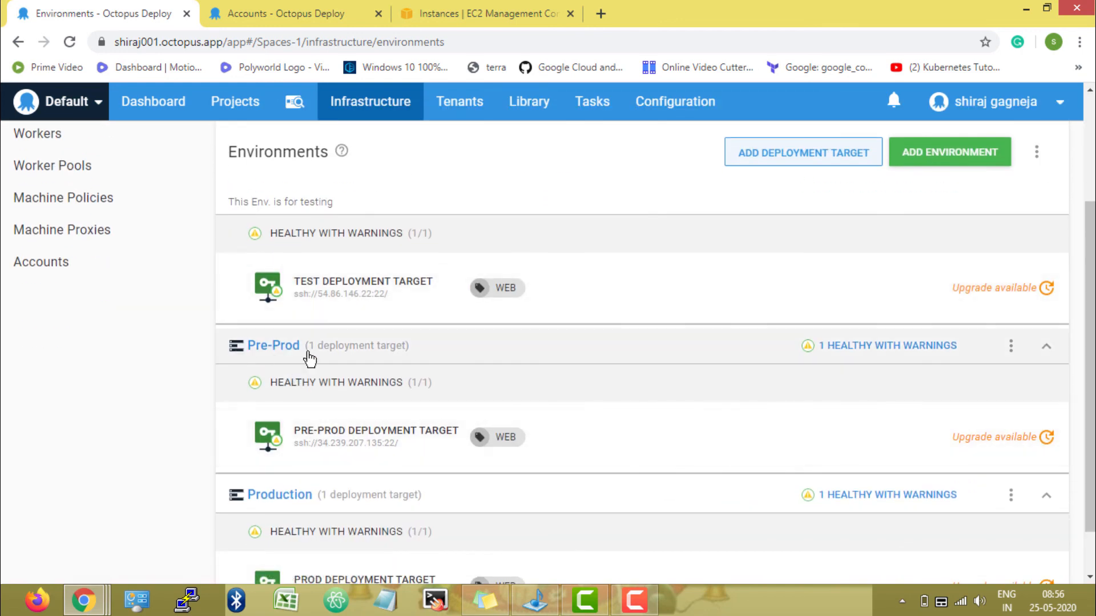
scroll(300, 388, down, 1)
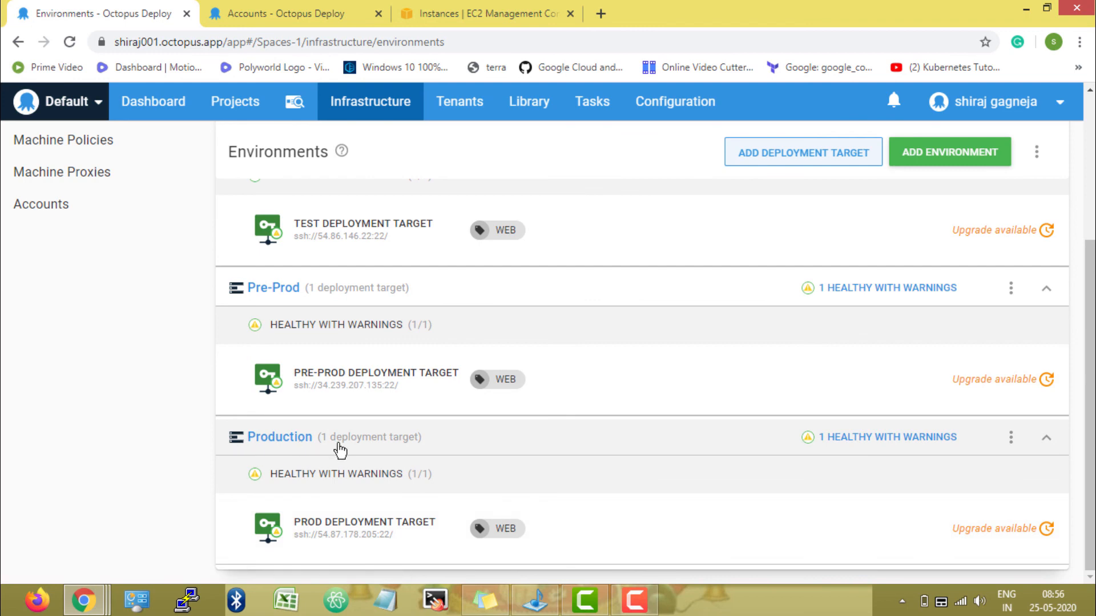
scroll(443, 455, up, 4)
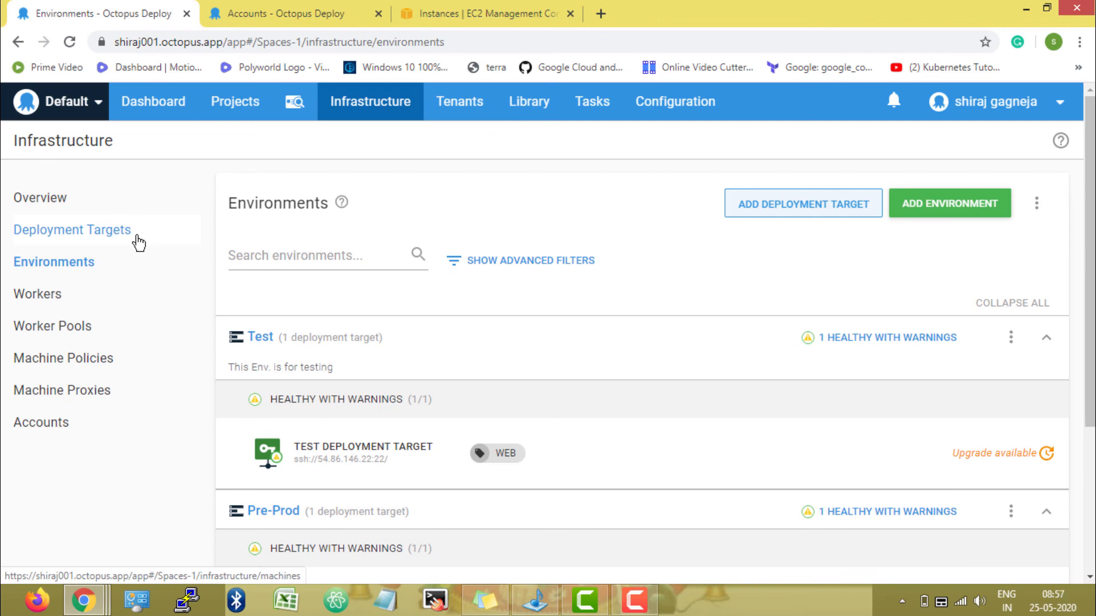
click(83, 432)
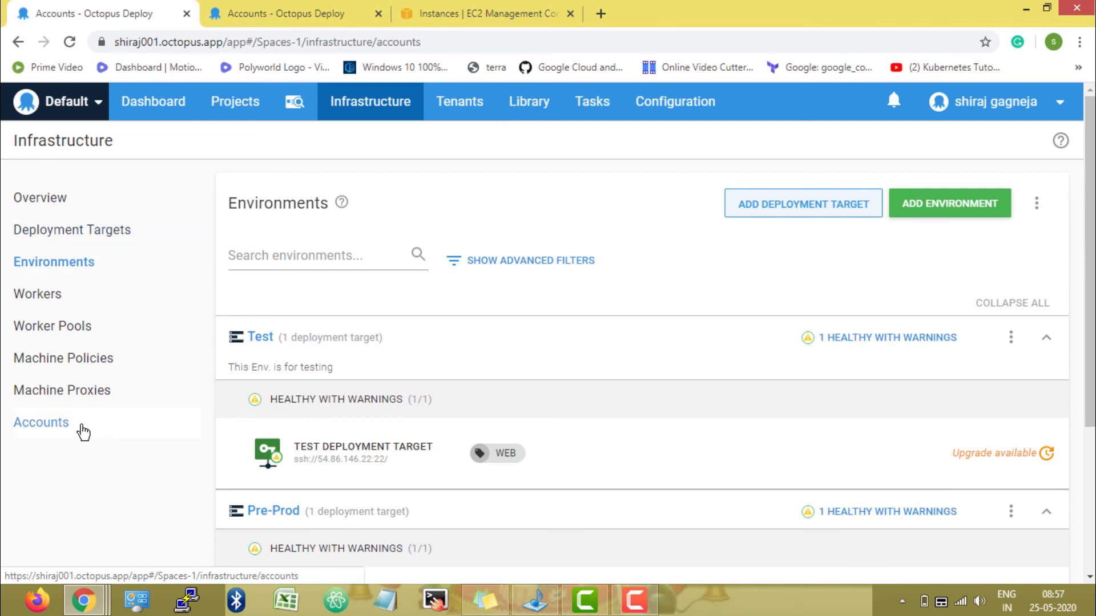